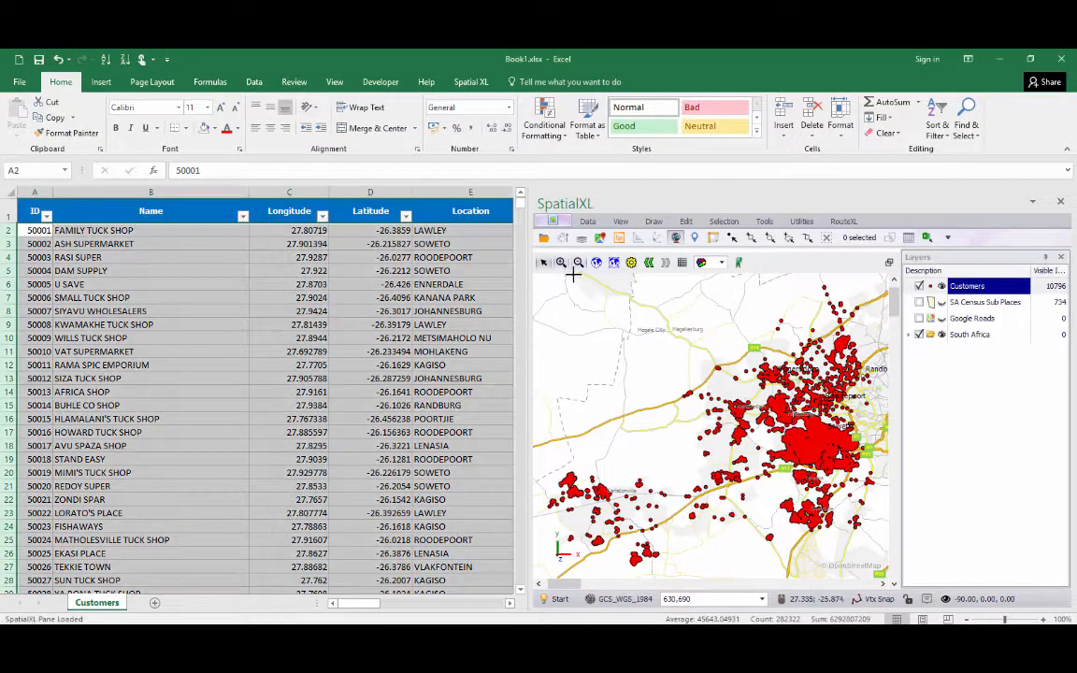
Try selecting individual customer points around Krugersdorp with the click-select tool.
{"action": "left_click_drag", "start_coordinate": [689, 330], "coordinate": [726, 365]}
{"action": "left_click_drag", "start_coordinate": [554, 356], "coordinate": [710, 458]}
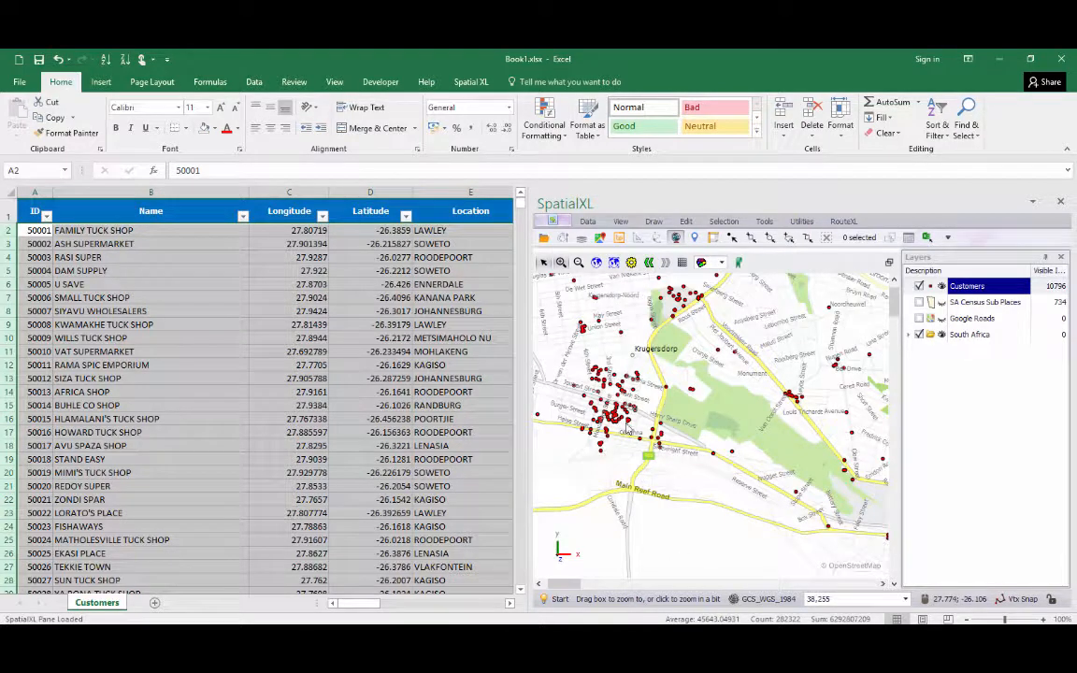
{"action": "left_click", "coordinate": [734, 239]}
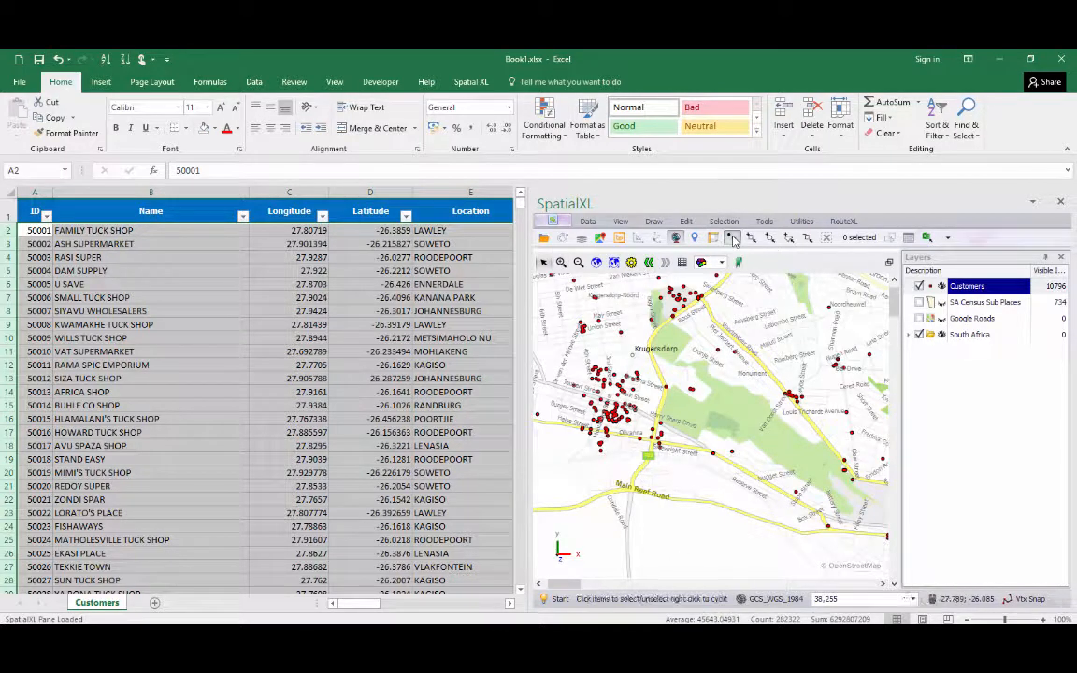
{"action": "left_click", "coordinate": [719, 349]}
{"action": "left_click", "coordinate": [734, 349]}
{"action": "left_click", "coordinate": [666, 387]}
{"action": "left_click", "coordinate": [637, 376]}
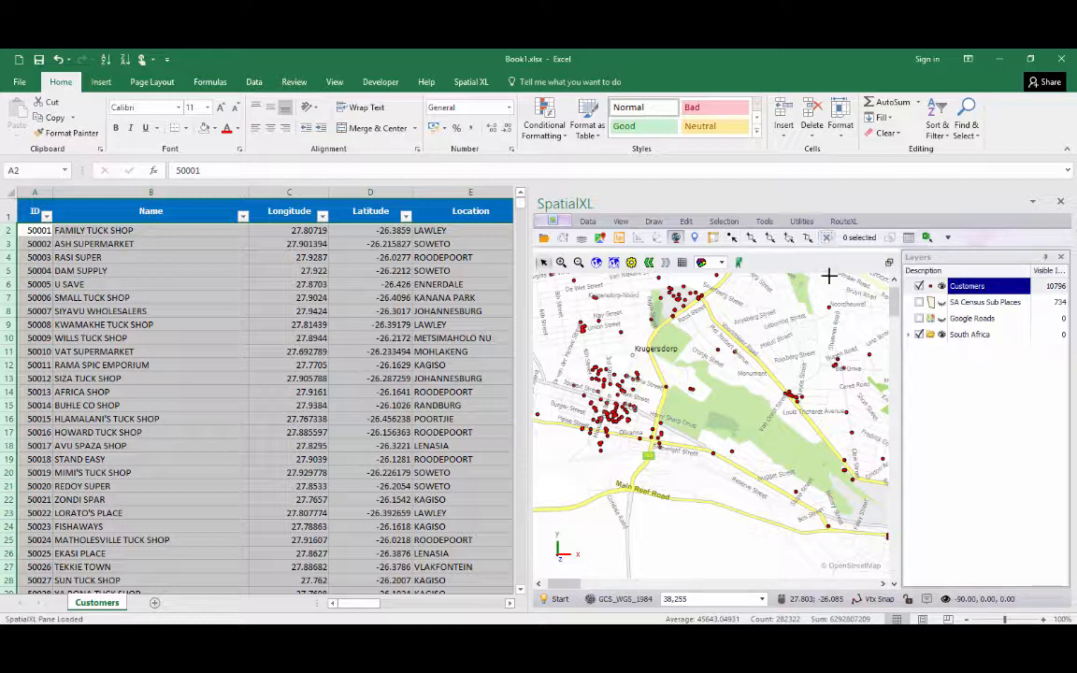
Box-select all customer points intersecting an area around central Krugersdorp.
{"action": "left_click", "coordinate": [749, 239]}
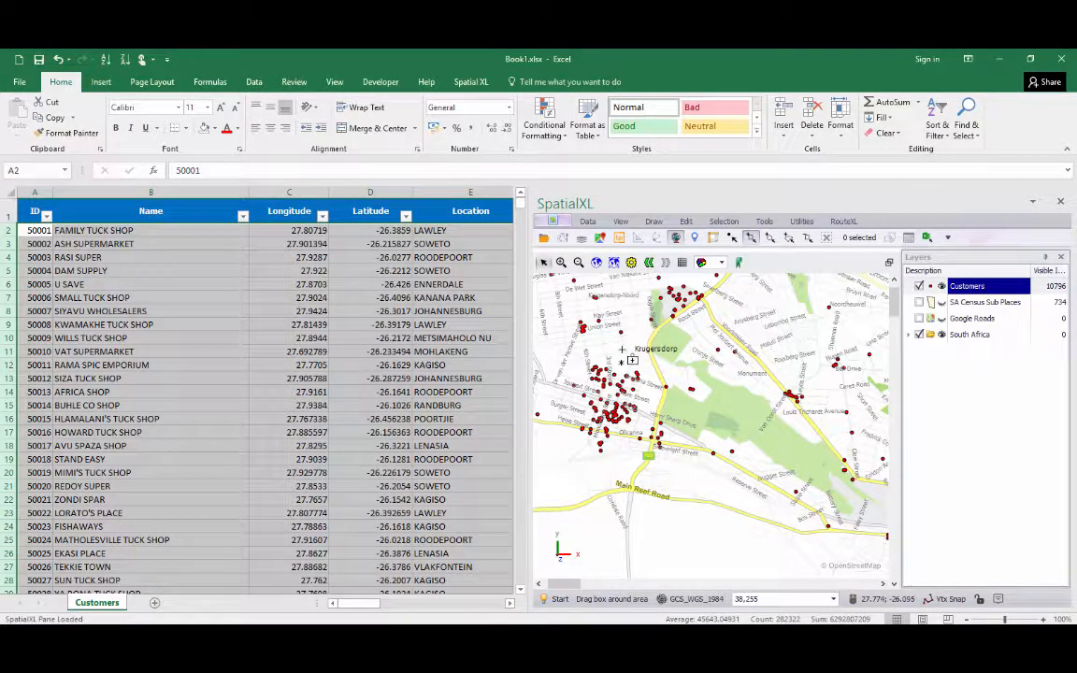
{"action": "left_click_drag", "start_coordinate": [552, 288], "coordinate": [852, 484]}
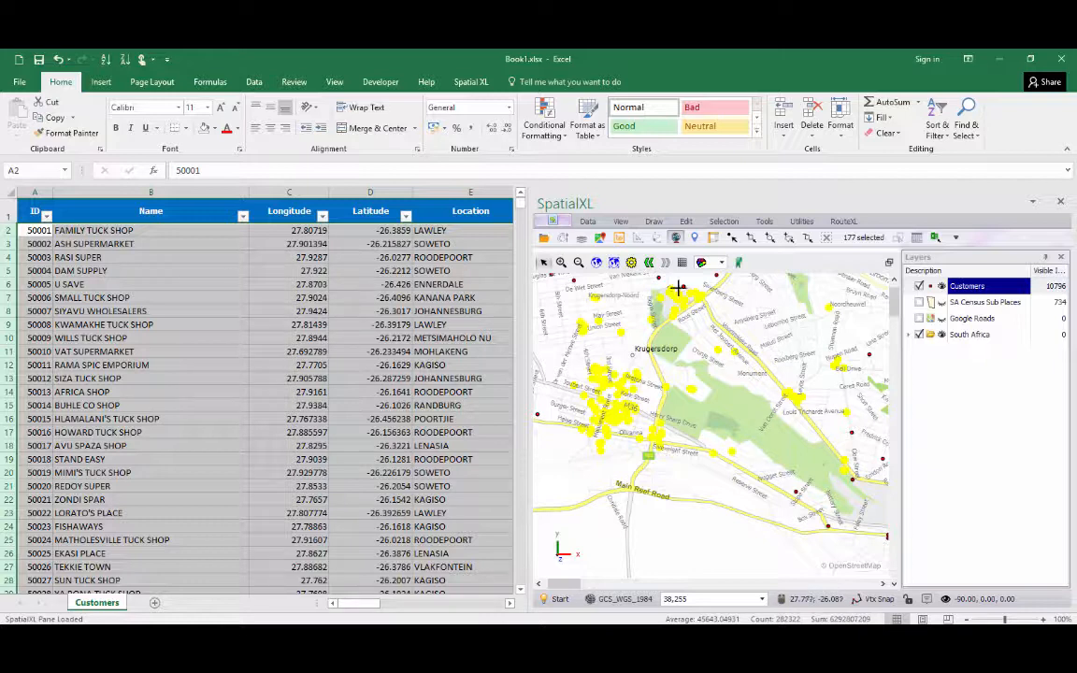
Select the Excel rows that correspond to the selected map points.
{"action": "left_click", "coordinate": [936, 240]}
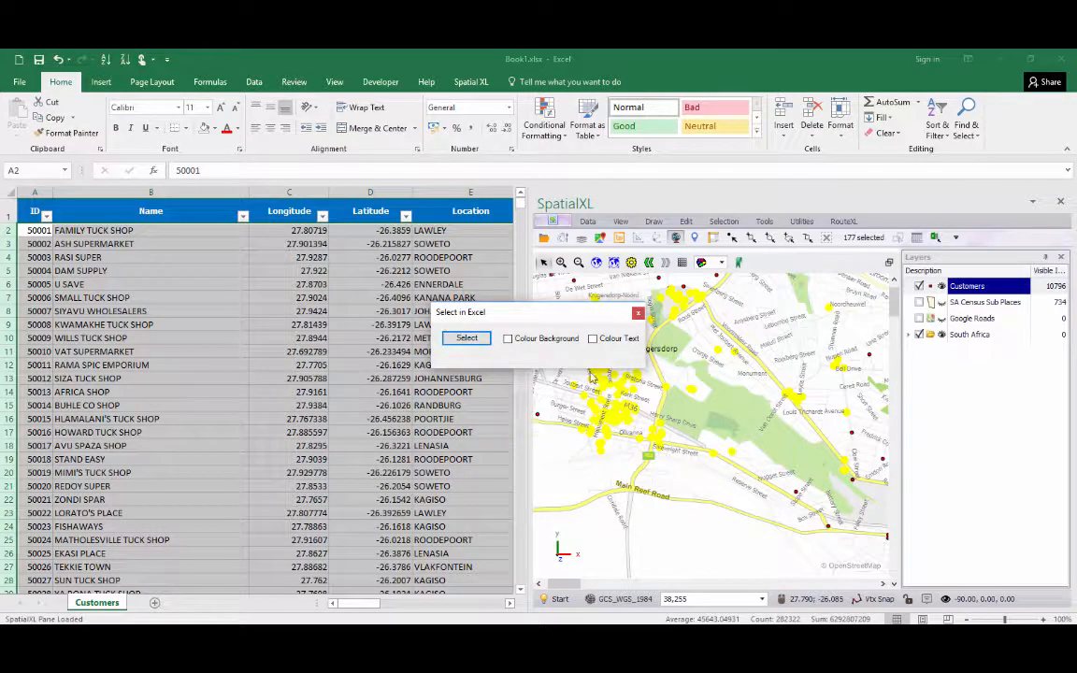
{"action": "left_click", "coordinate": [468, 338]}
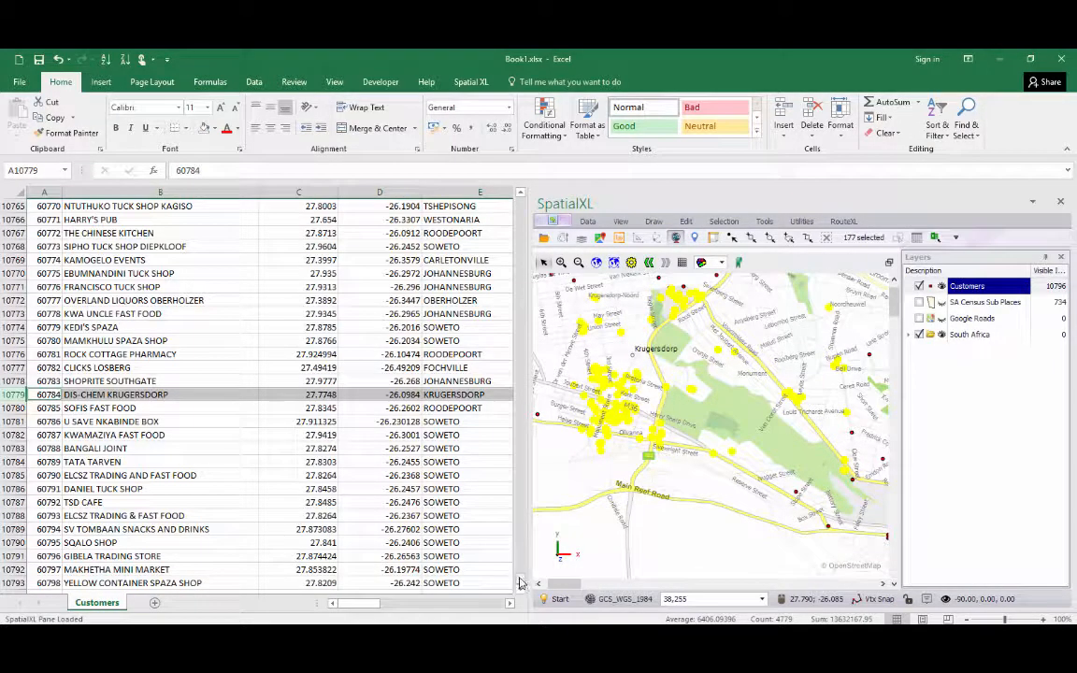
Paste the selected customer rows into a new worksheet.
{"action": "left_click_drag", "start_coordinate": [520, 581], "coordinate": [523, 198]}
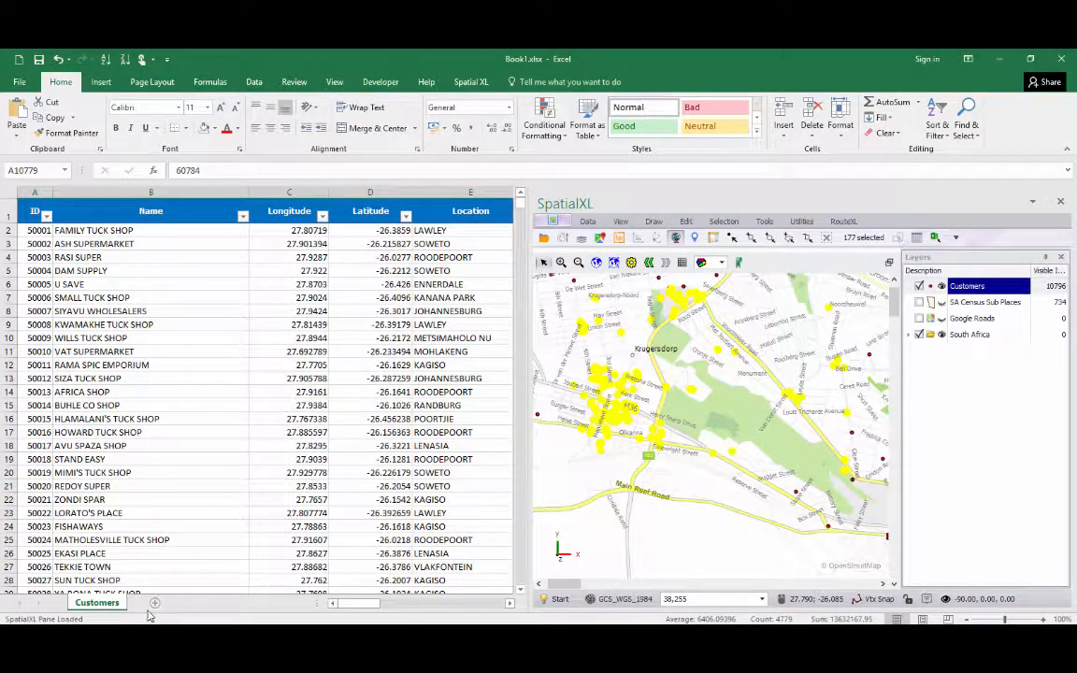
{"action": "left_click", "coordinate": [155, 603]}
{"action": "key", "text": "ctrl+v"}
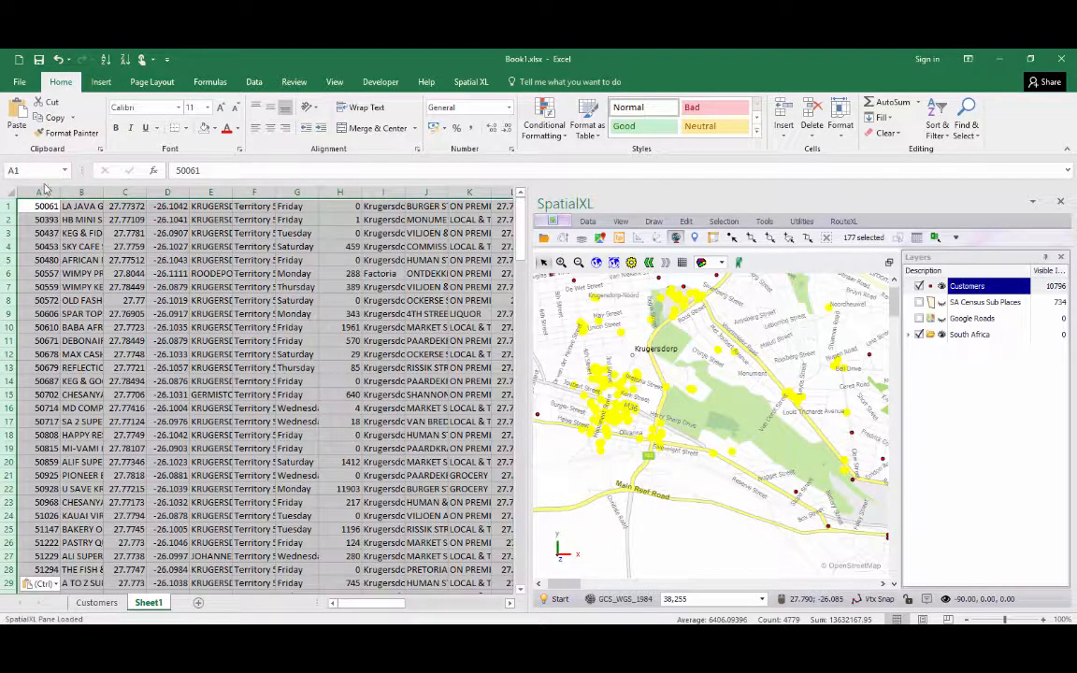
{"action": "left_click", "coordinate": [41, 191]}
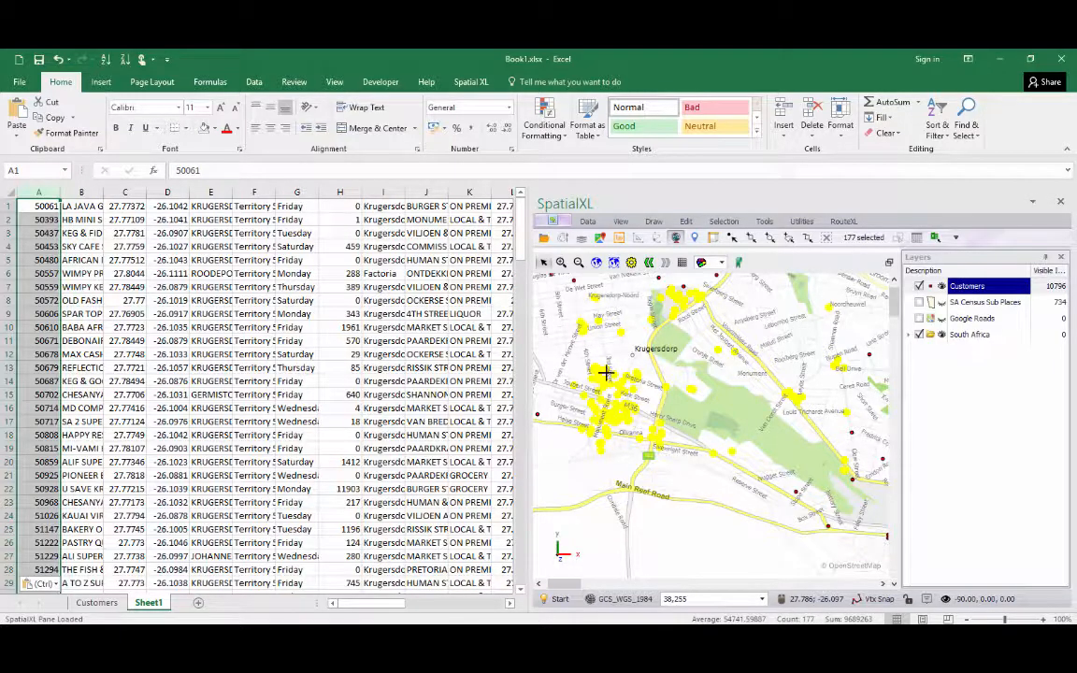
Back on the Customers sheet, colour the background of the selected customer rows 255, 255, 128 yellow.
{"action": "left_click", "coordinate": [96, 602]}
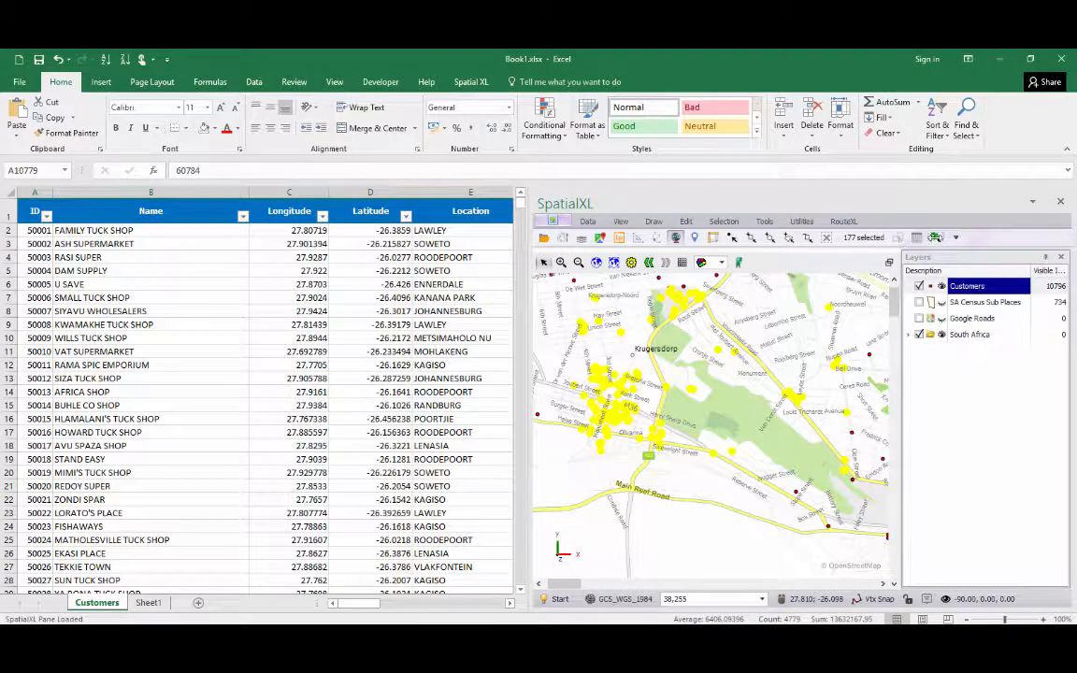
{"action": "left_click", "coordinate": [935, 237]}
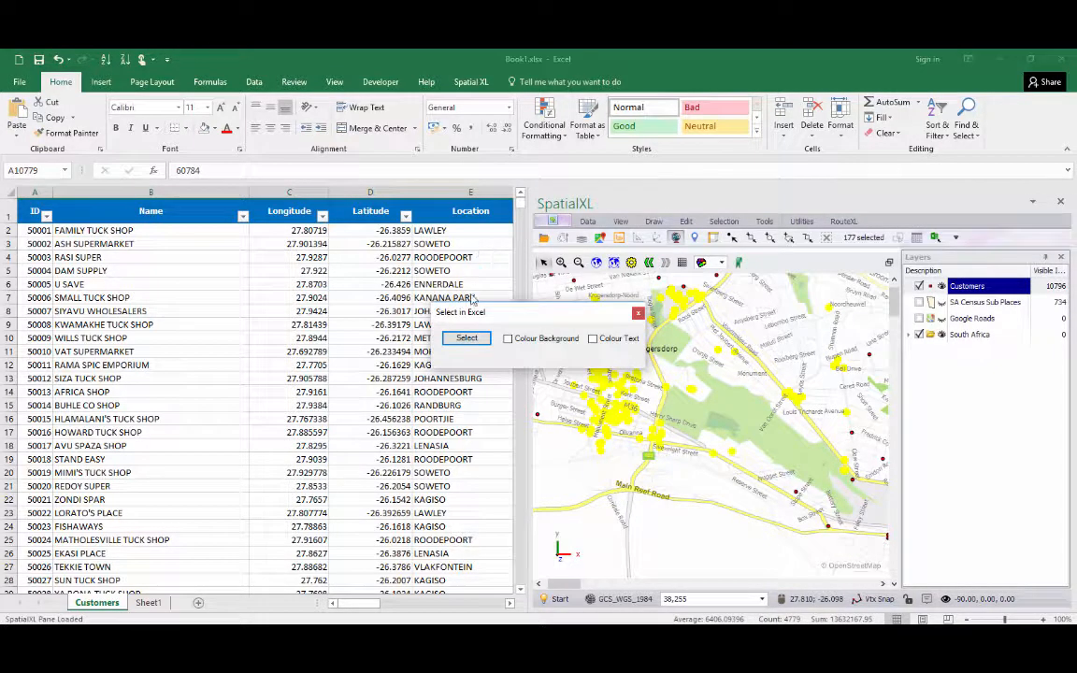
{"action": "left_click", "coordinate": [510, 339]}
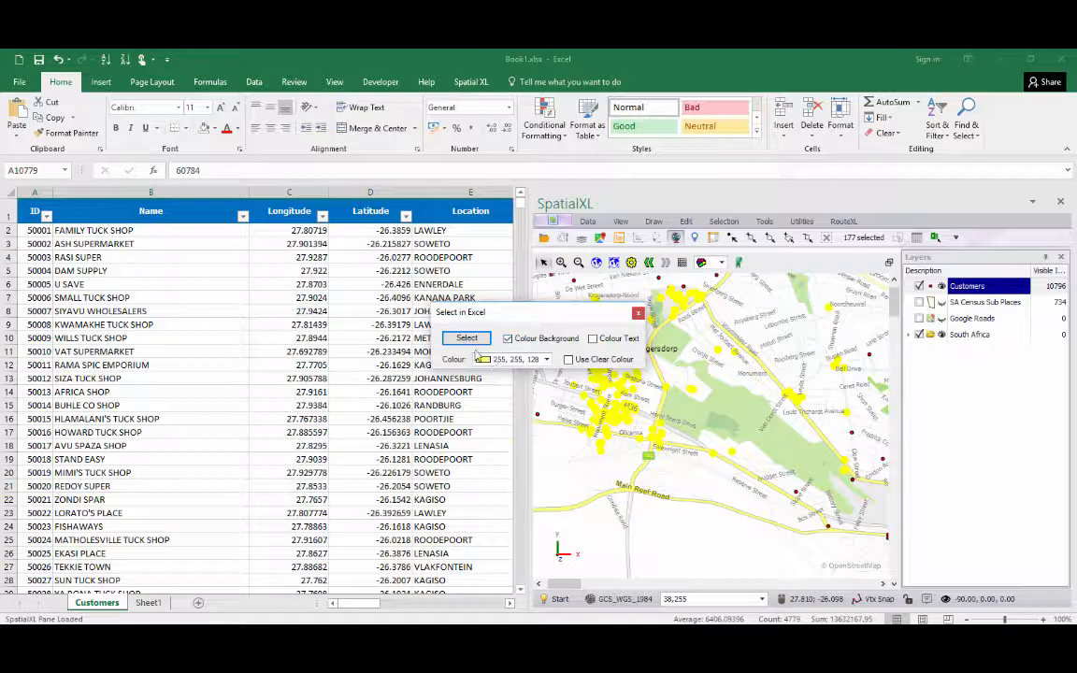
{"action": "left_click", "coordinate": [529, 362]}
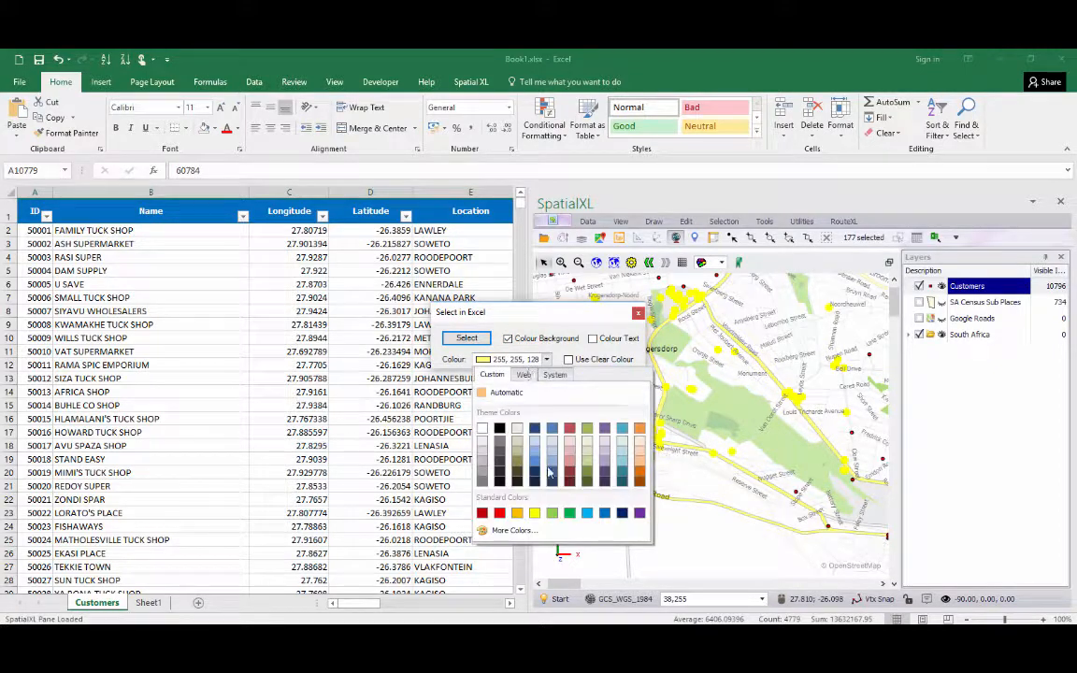
{"action": "left_click", "coordinate": [532, 359]}
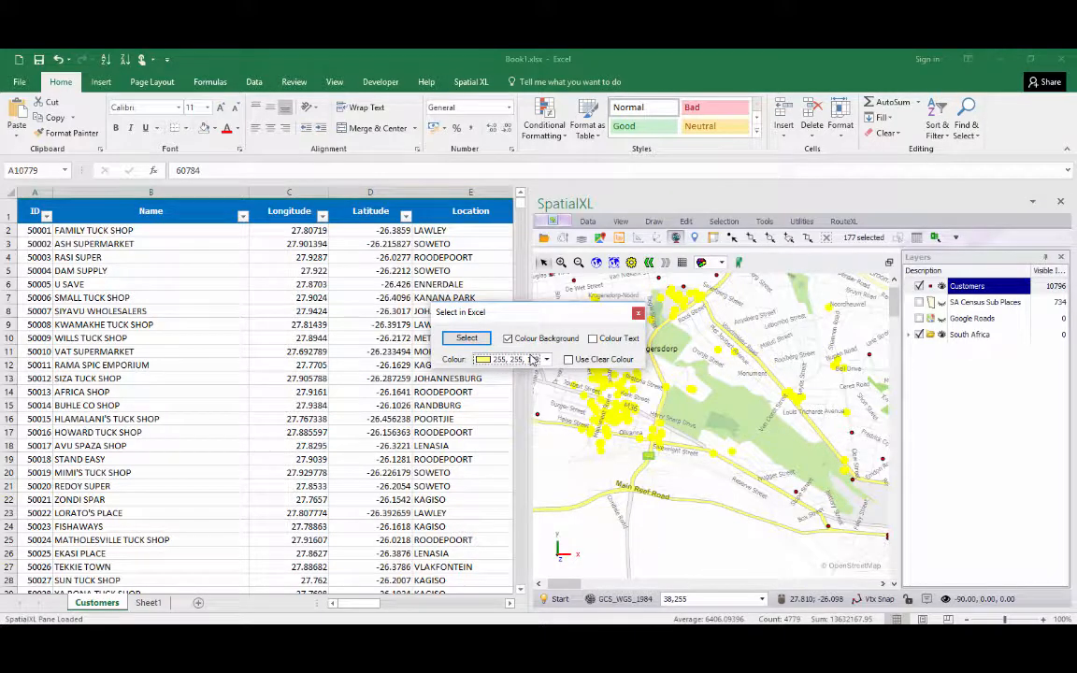
{"action": "left_click", "coordinate": [466, 339]}
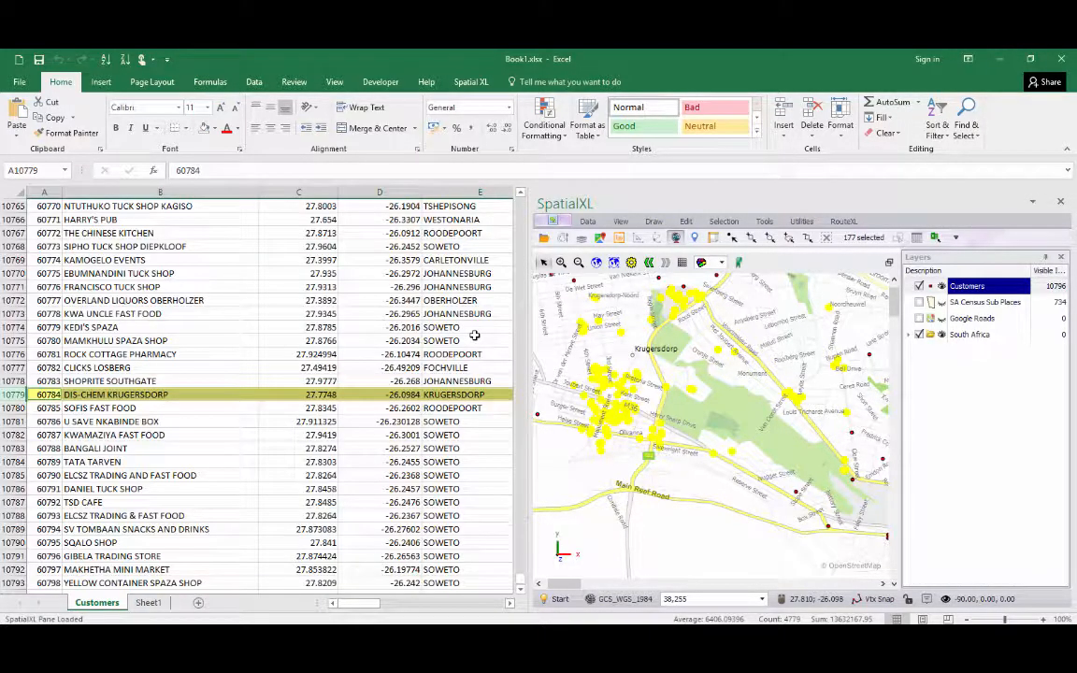
Filter the Customers table to show only the yellow-highlighted rows.
{"action": "left_click_drag", "start_coordinate": [521, 579], "coordinate": [515, 187]}
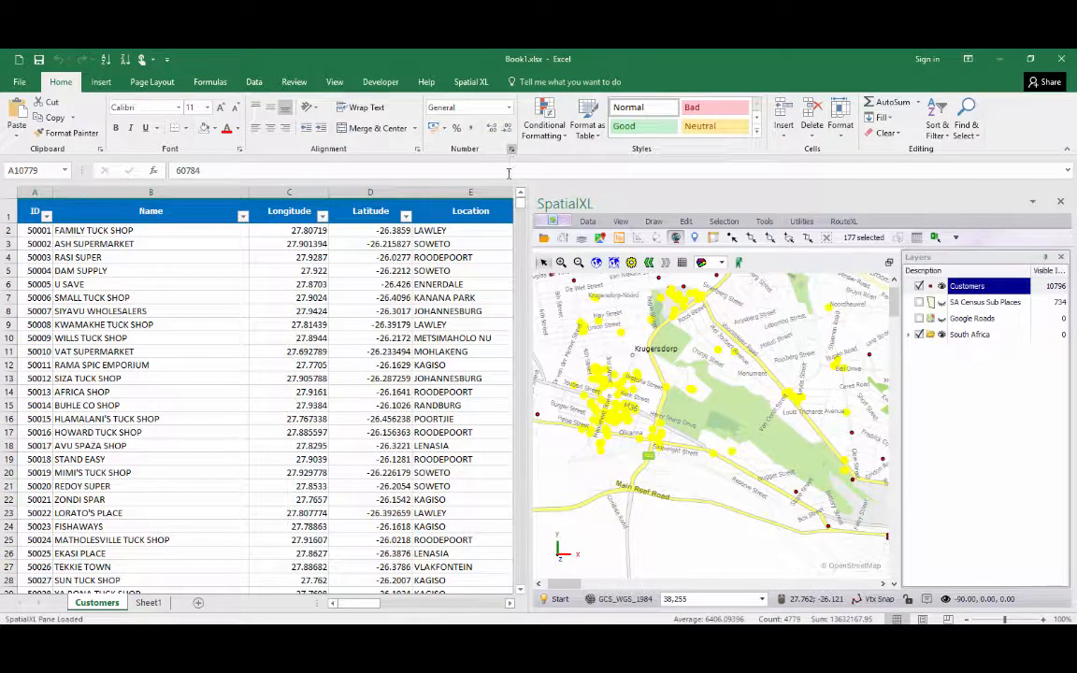
{"action": "left_click", "coordinate": [243, 217]}
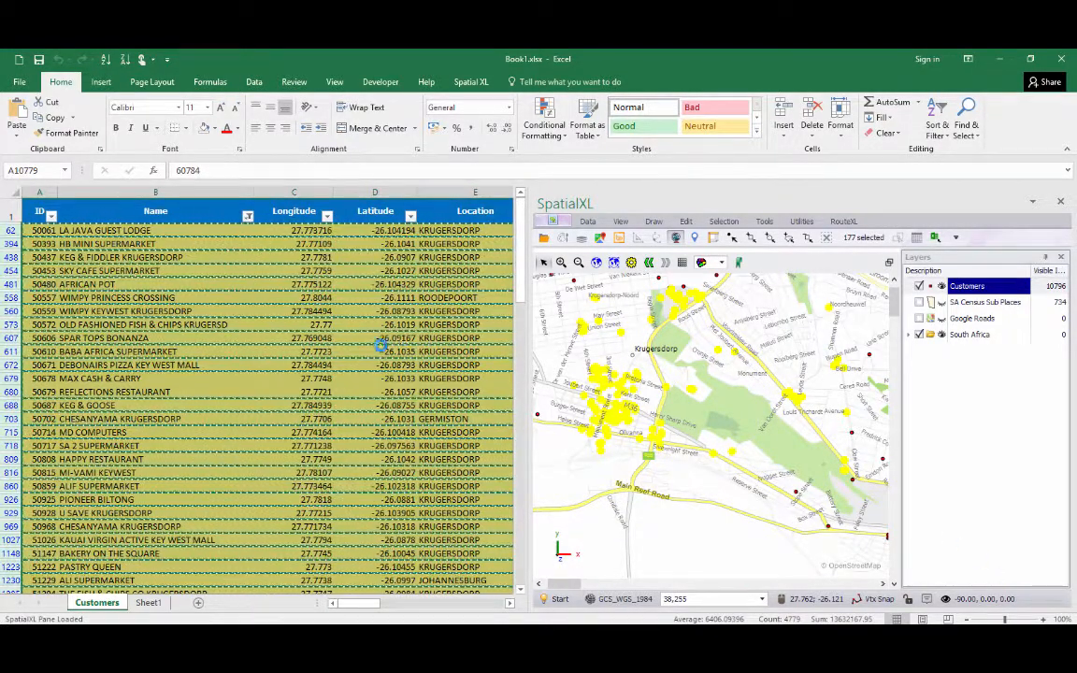
Insert a new column before the Longitude column.
{"action": "left_click", "coordinate": [225, 192]}
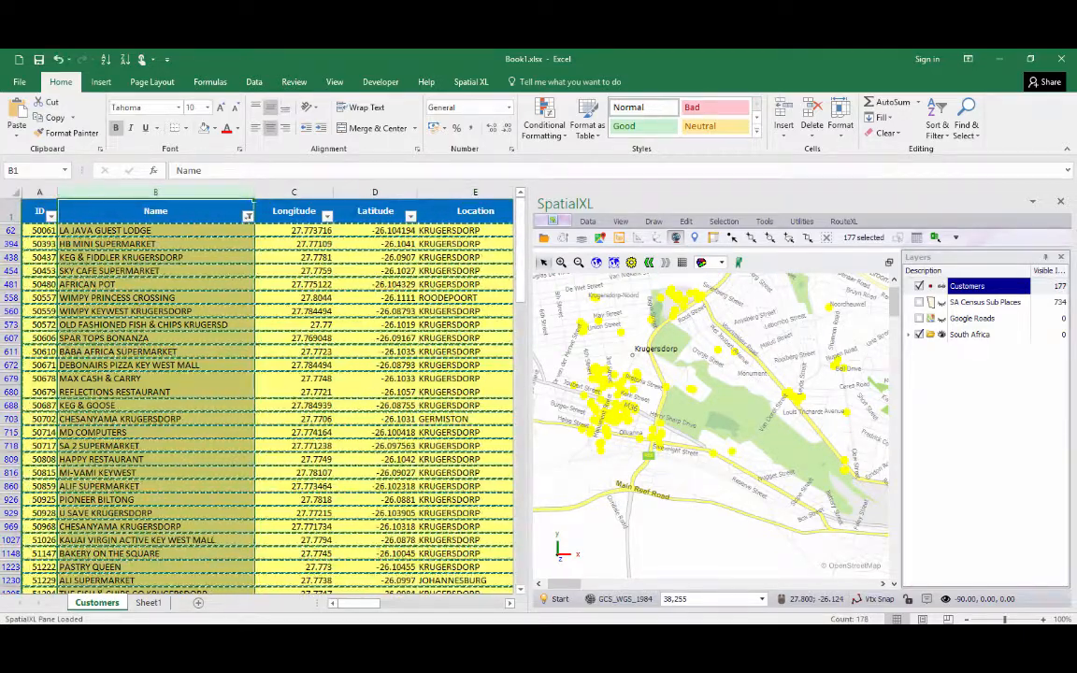
{"action": "left_click", "coordinate": [297, 270]}
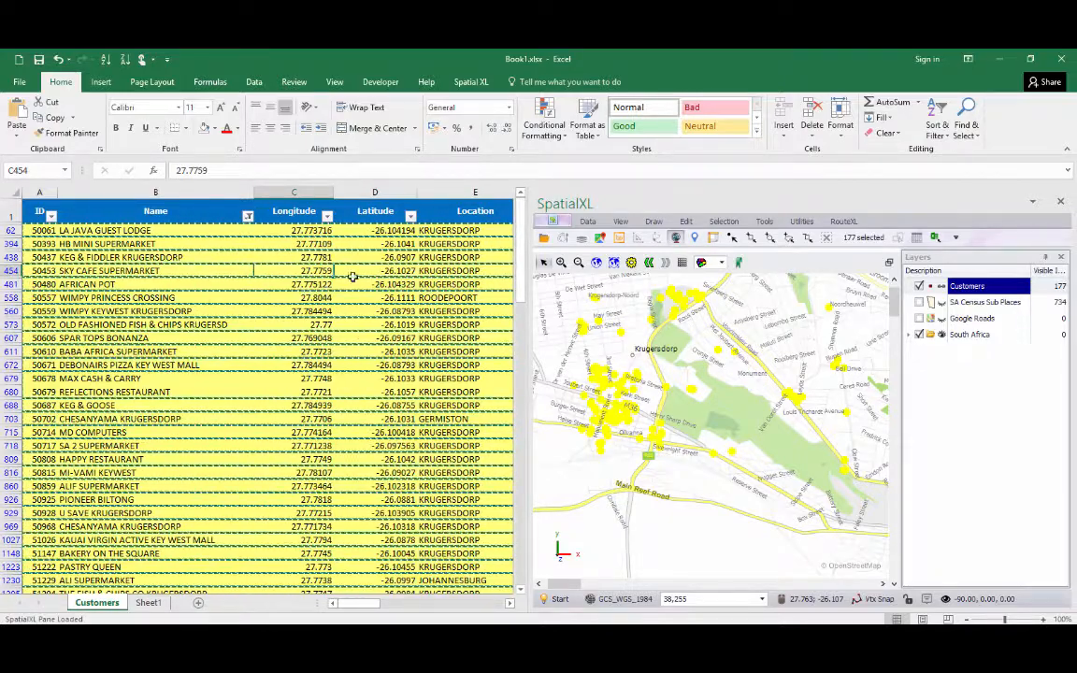
{"action": "left_click", "coordinate": [297, 192]}
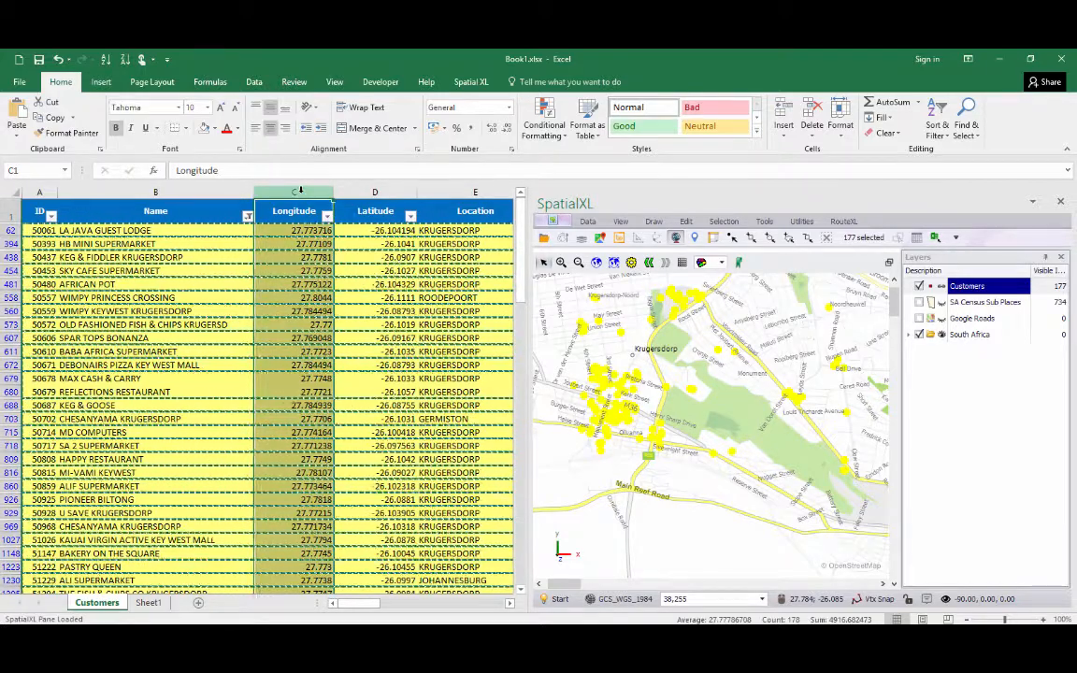
{"action": "right_click", "coordinate": [300, 190]}
{"action": "left_click", "coordinate": [374, 296]}
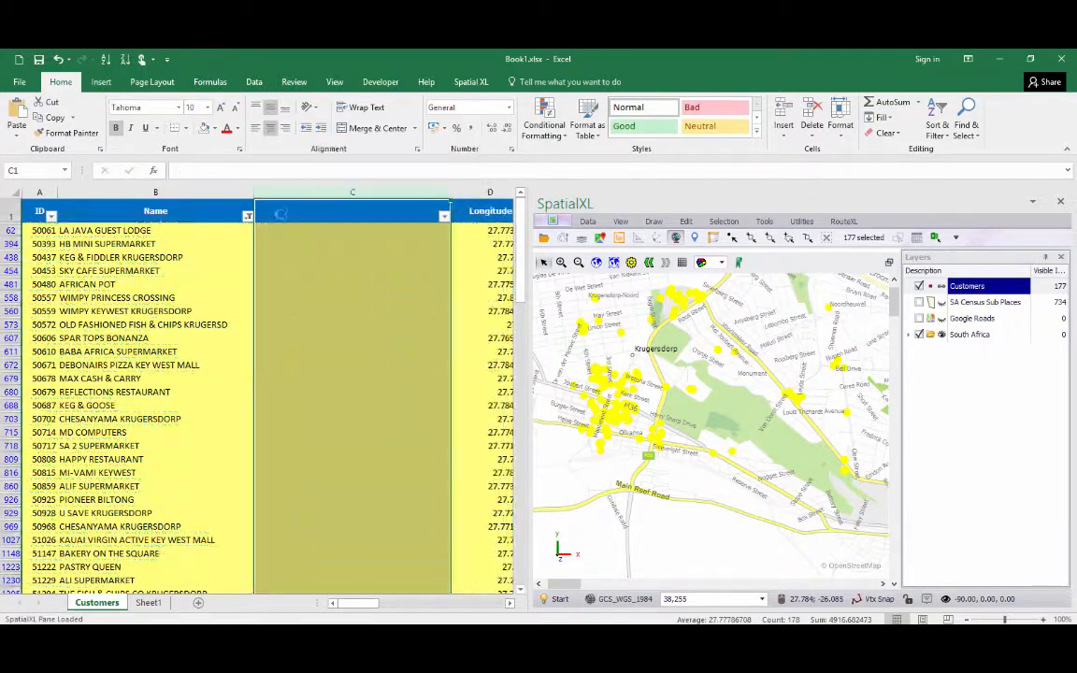
Name the new column header Selection.
{"action": "type", "text": "Se"}
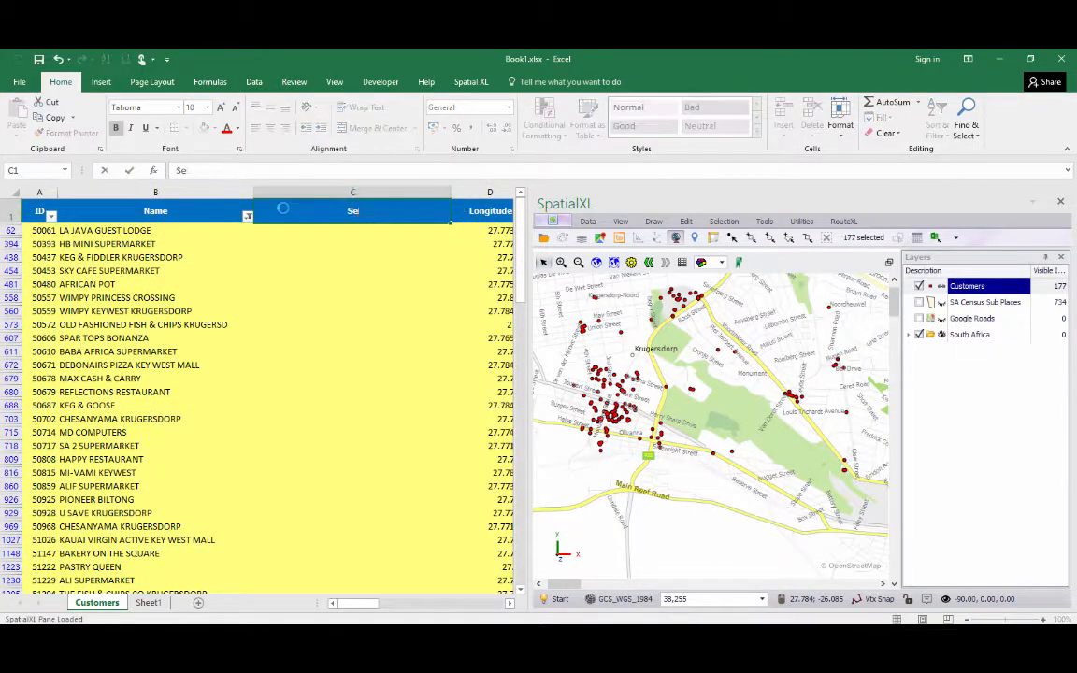
{"action": "type", "text": "lection"}
{"action": "key", "text": "Return"}
Enter x in the first visible row of the Selection column and fill it down all filtered rows.
{"action": "type", "text": "x"}
{"action": "key", "text": "Return"}
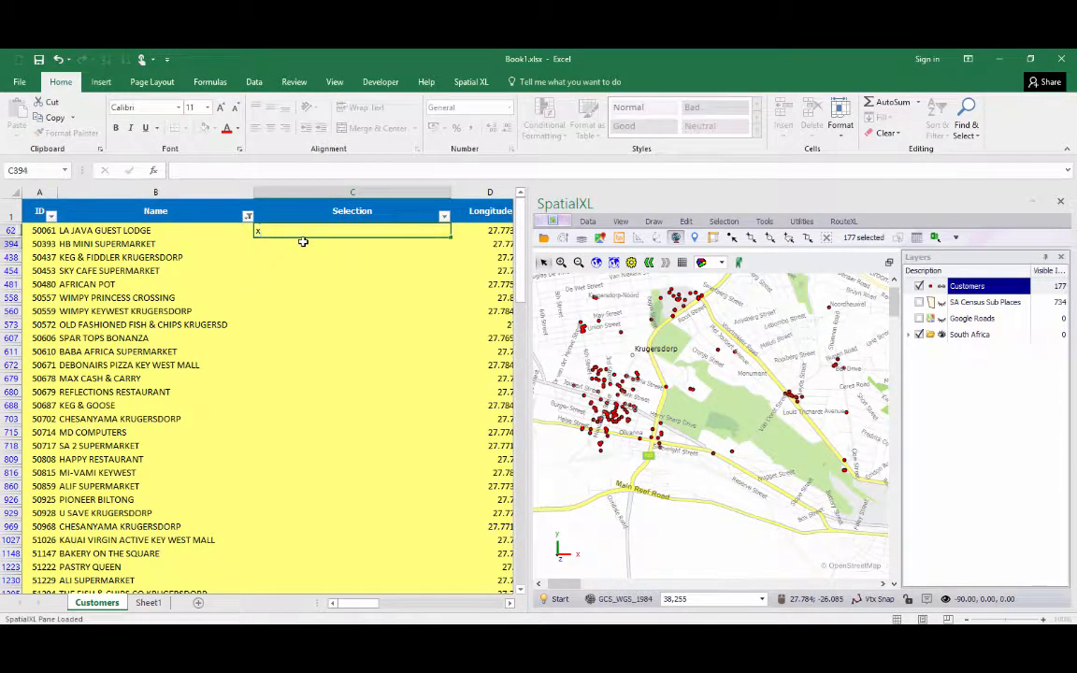
{"action": "left_click", "coordinate": [318, 230]}
{"action": "double_click", "coordinate": [450, 236]}
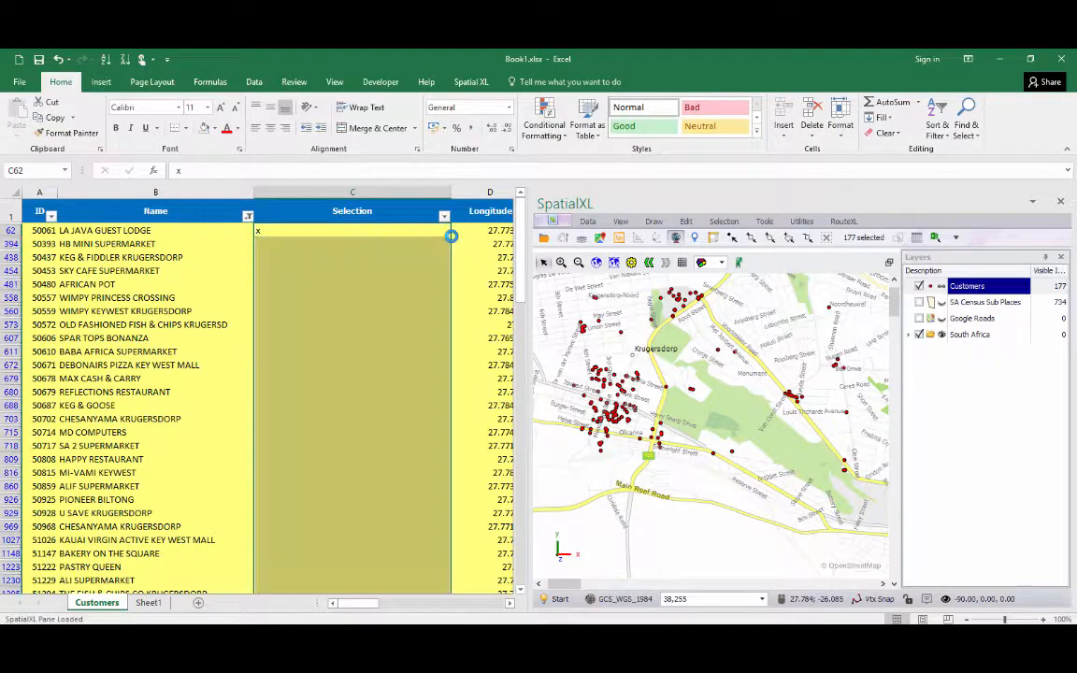
{"action": "left_click_drag", "start_coordinate": [524, 248], "coordinate": [443, 224]}
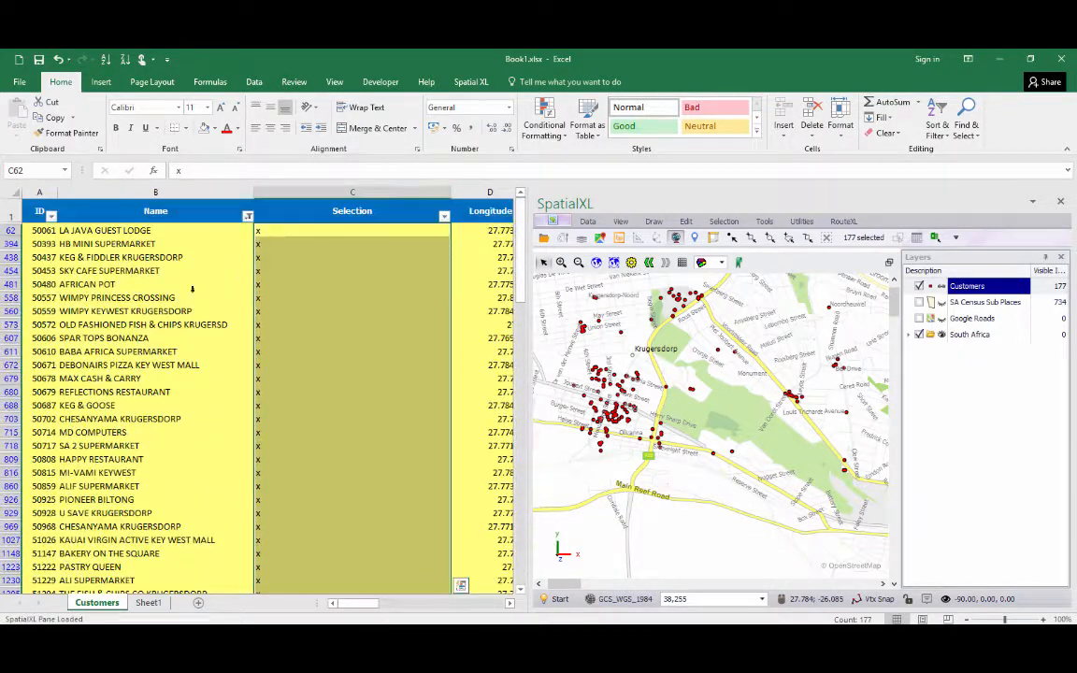
Clear the colour filter and filter the Selection column to show only rows marked x.
{"action": "left_click", "coordinate": [254, 81]}
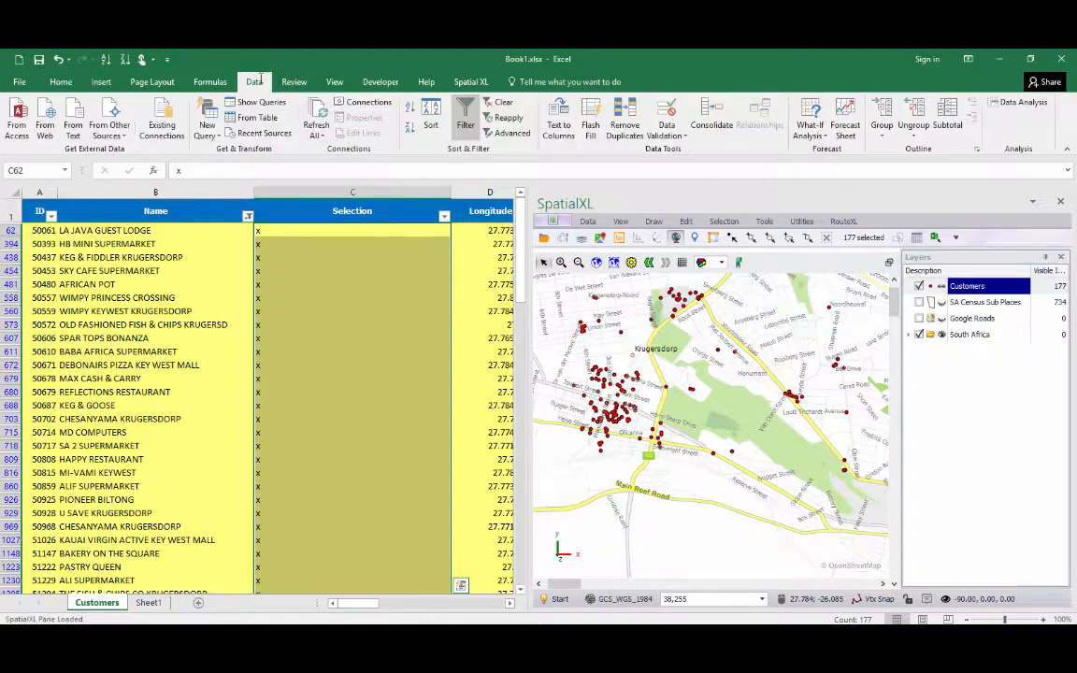
{"action": "left_click", "coordinate": [504, 102]}
{"action": "left_click", "coordinate": [440, 217]}
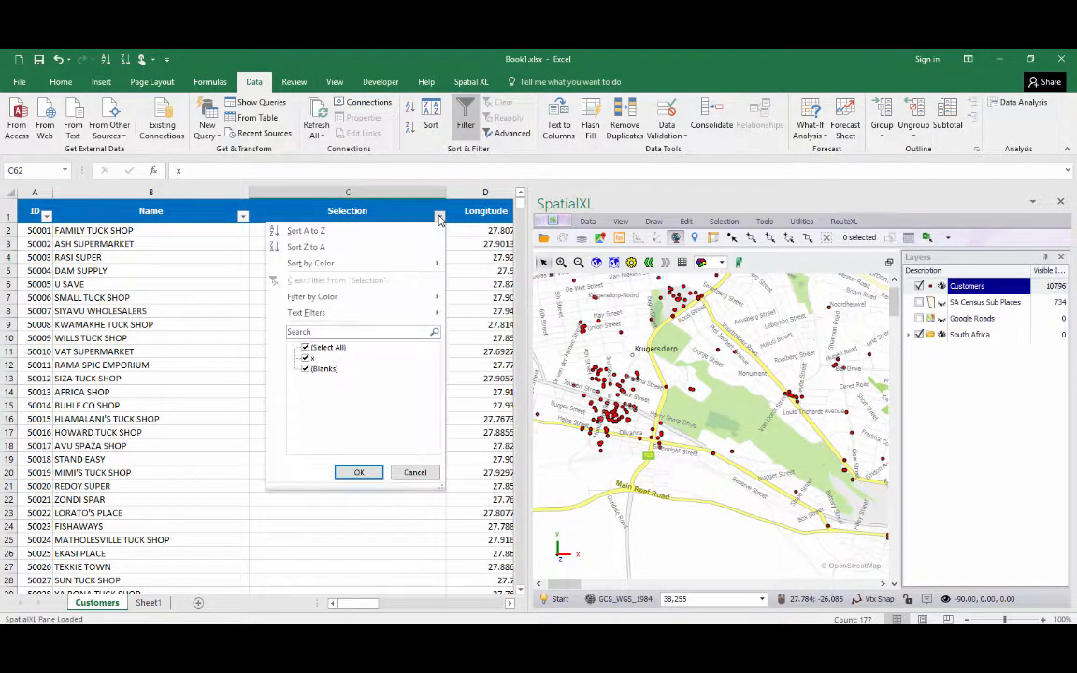
{"action": "left_click", "coordinate": [316, 347]}
{"action": "left_click", "coordinate": [312, 357]}
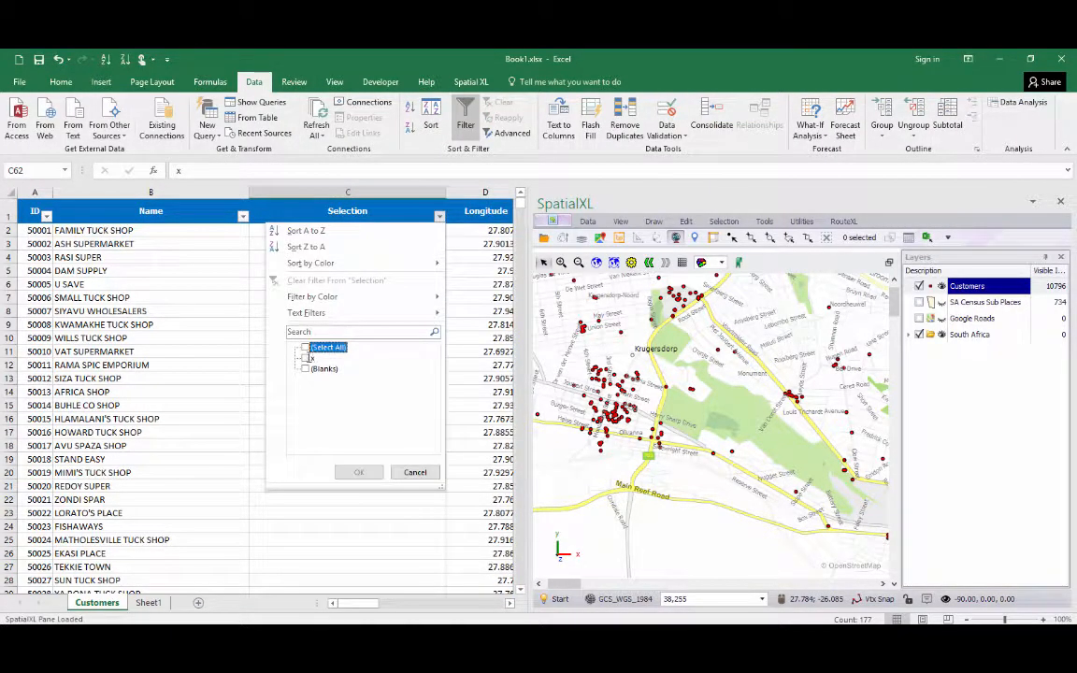
{"action": "left_click", "coordinate": [365, 471]}
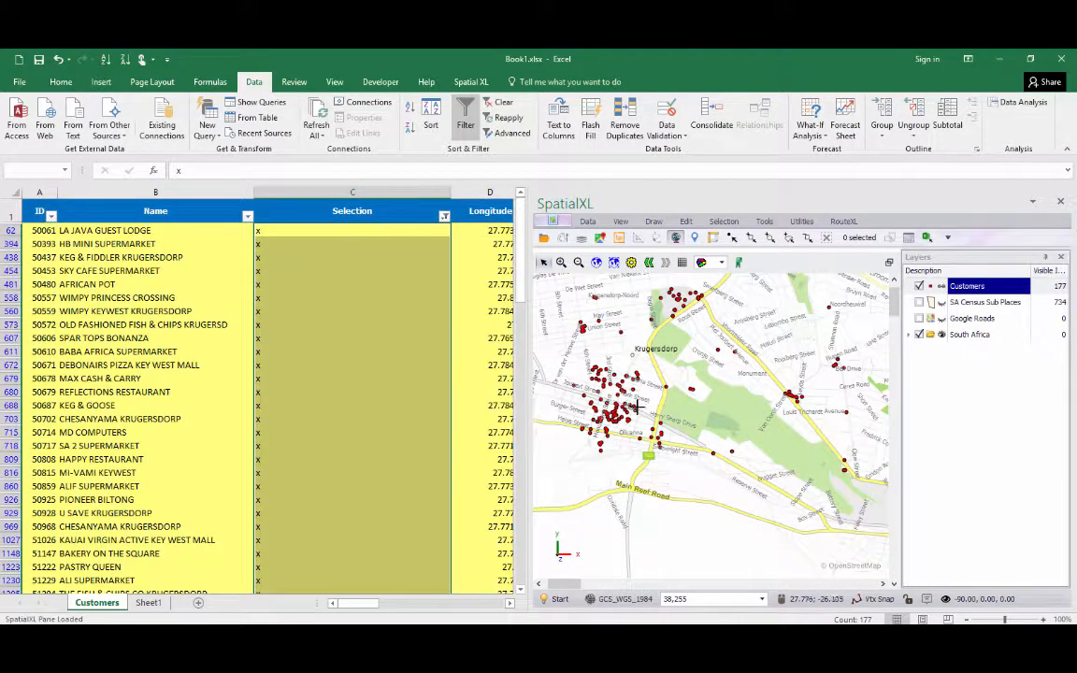
Clear the Selection filter to show all customers again and open the Spatial XL ribbon.
{"action": "left_click", "coordinate": [579, 262]}
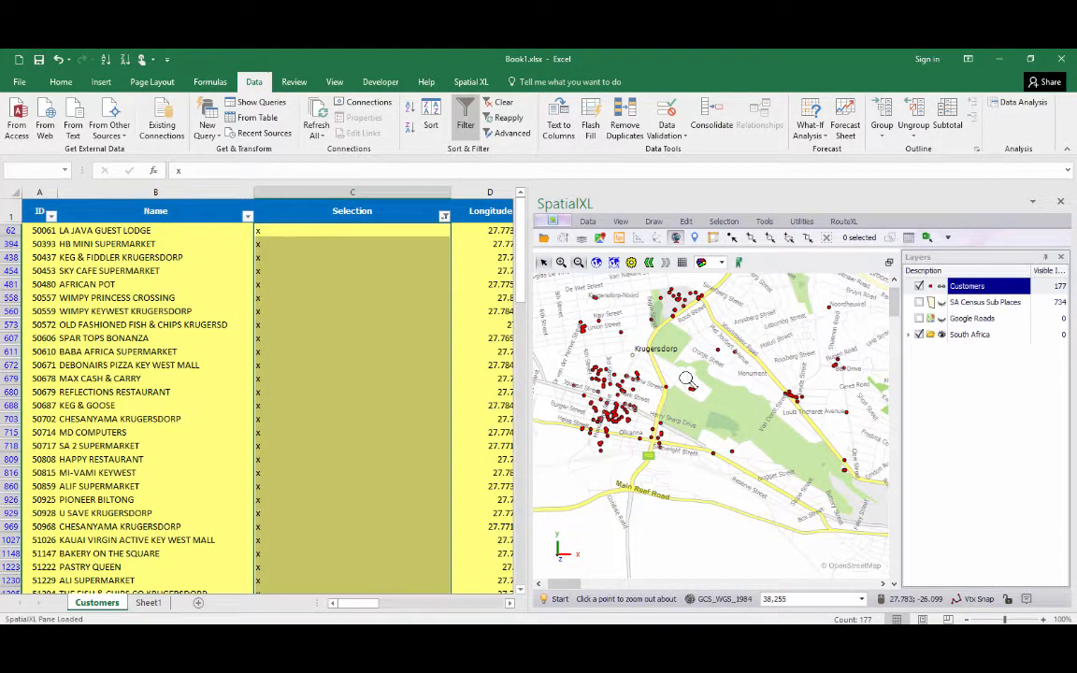
{"action": "left_click", "coordinate": [713, 315]}
{"action": "left_click", "coordinate": [689, 355]}
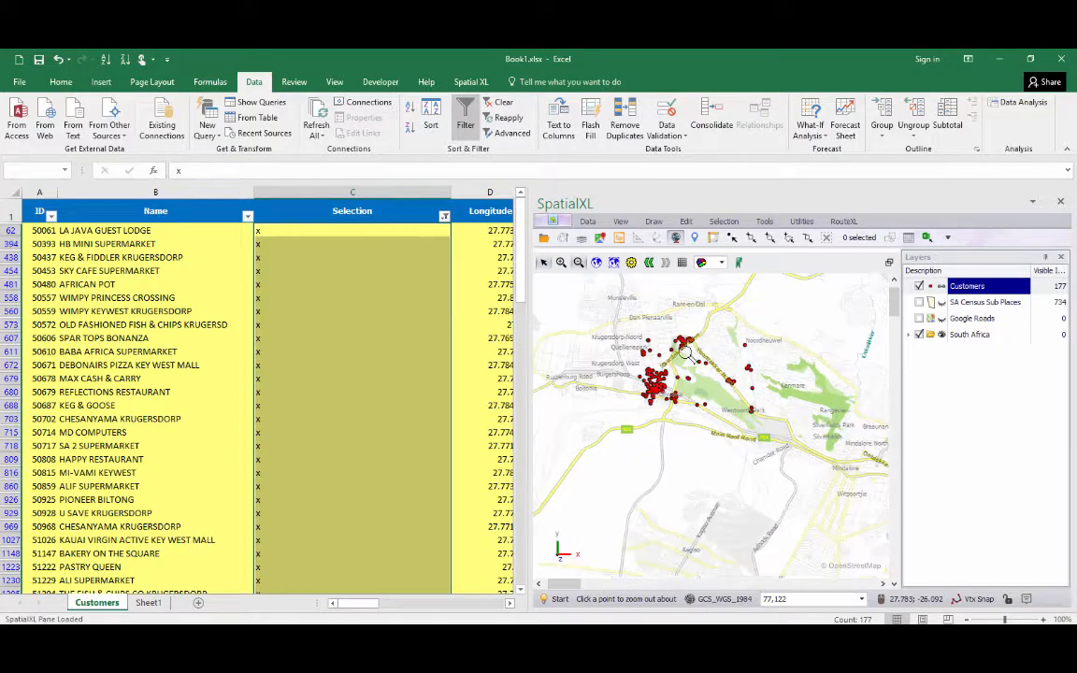
{"action": "left_click", "coordinate": [688, 356]}
{"action": "left_click", "coordinate": [499, 102]}
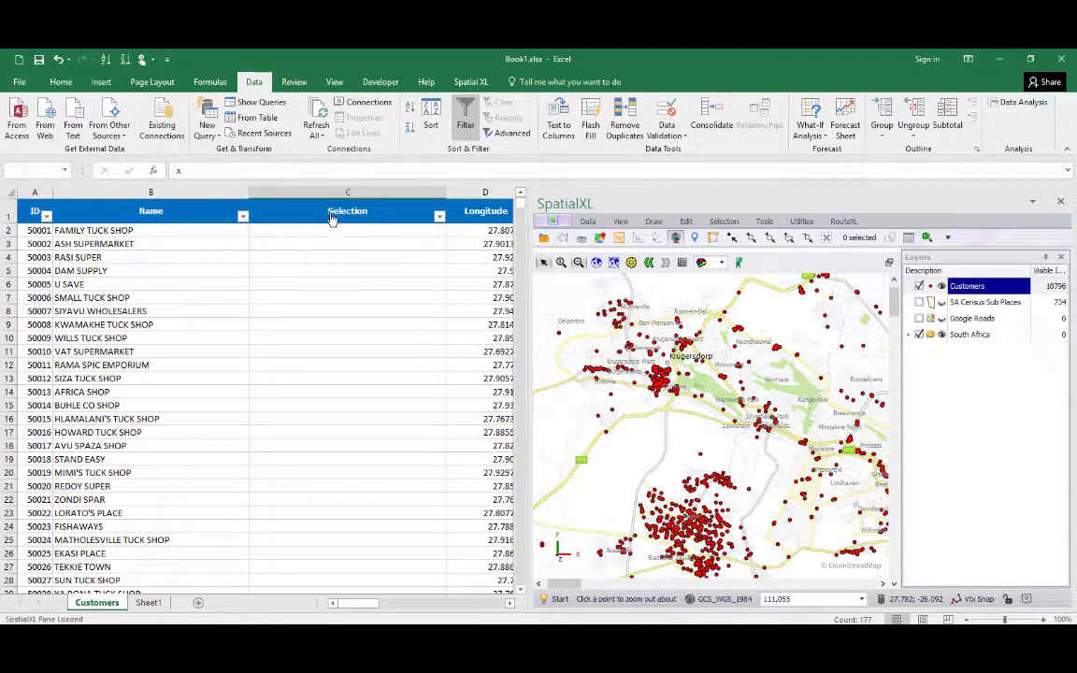
{"action": "left_click", "coordinate": [472, 82]}
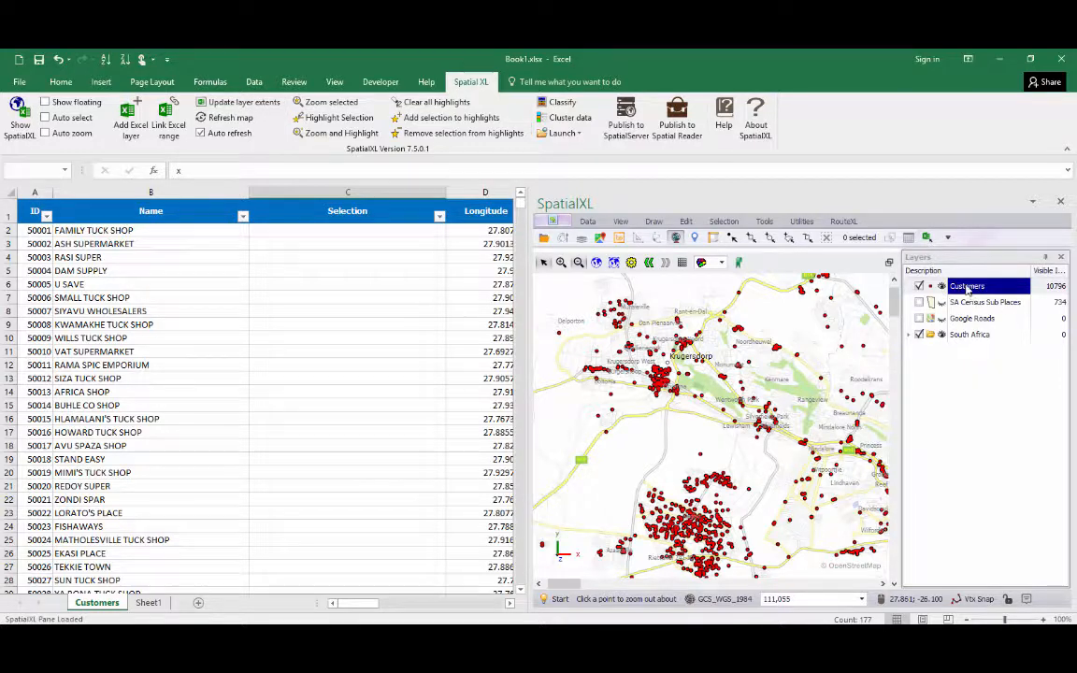
{"action": "left_click_drag", "start_coordinate": [365, 603], "coordinate": [506, 621]}
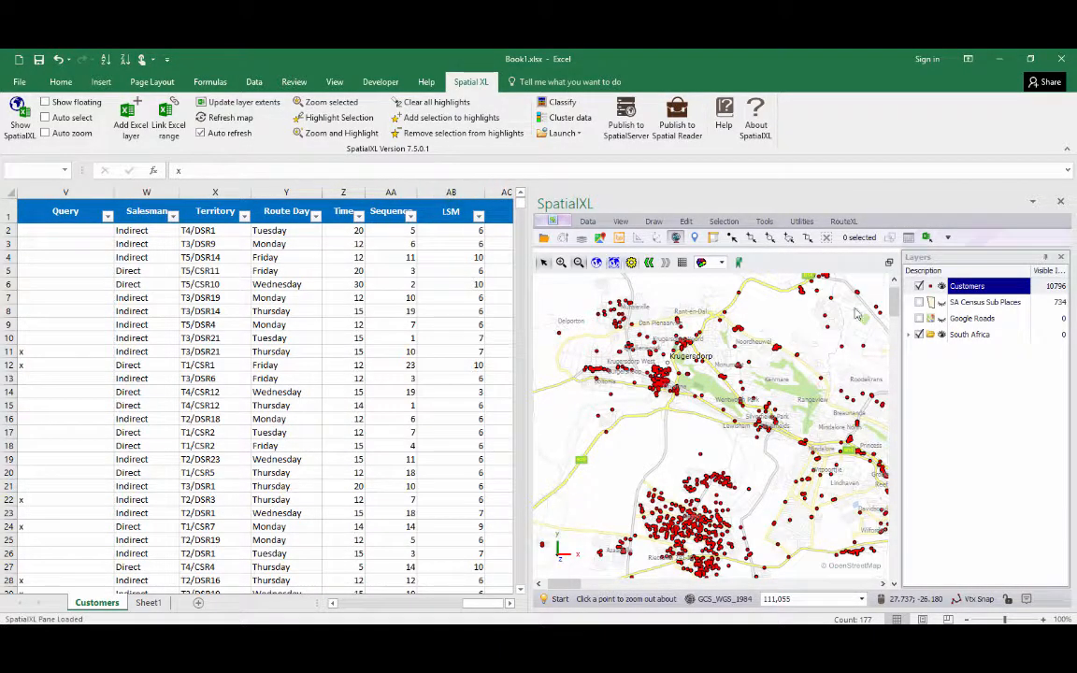
Open the Customers layer's properties and review its data range on the Data page before closing the dialog.
{"action": "right_click", "coordinate": [963, 288]}
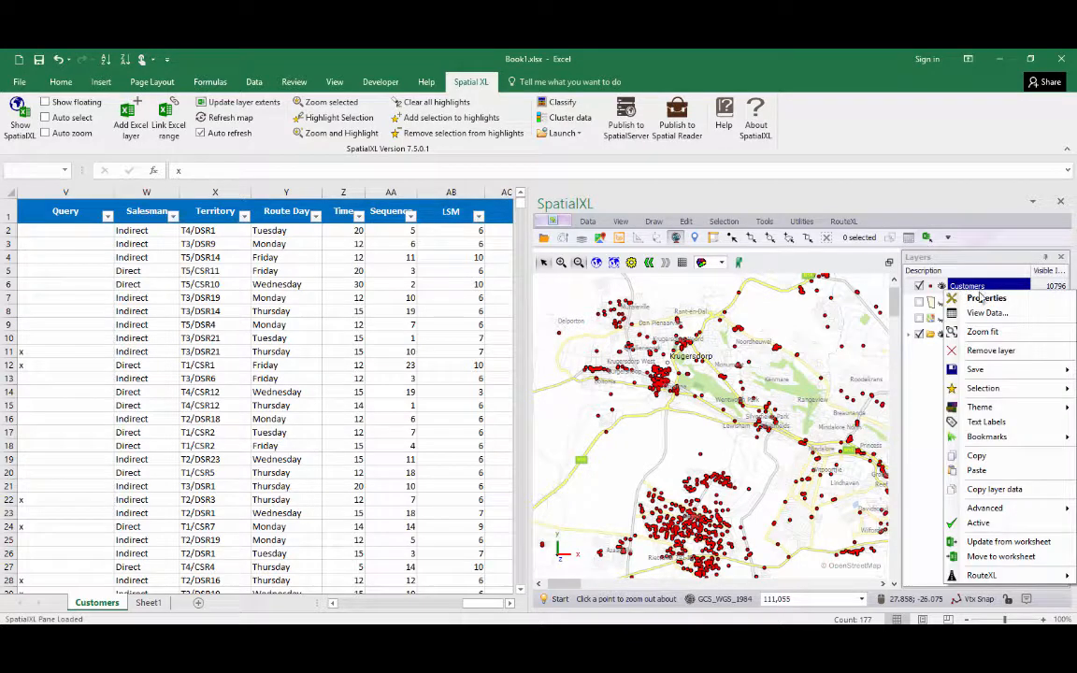
{"action": "left_click", "coordinate": [981, 298]}
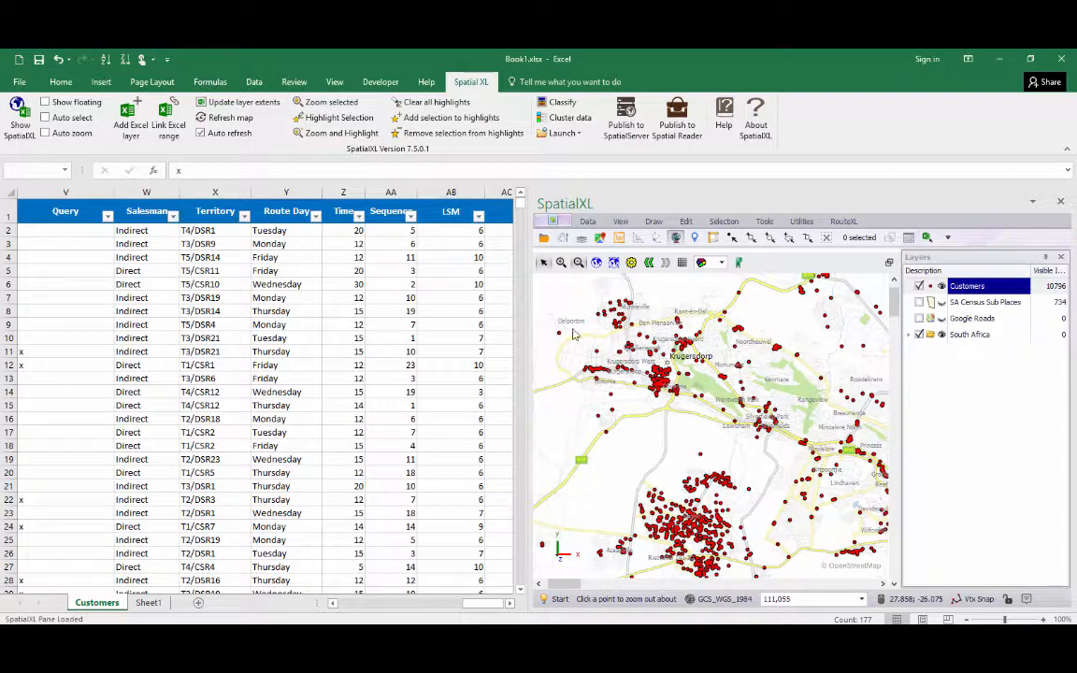
{"action": "left_click", "coordinate": [326, 241]}
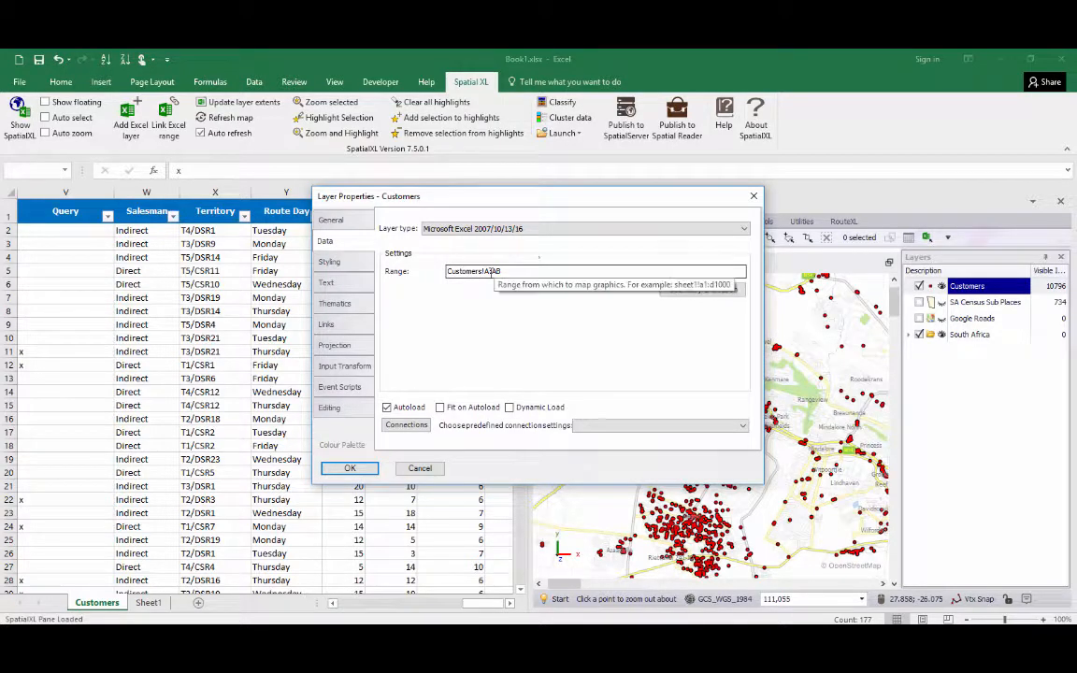
{"action": "left_click_drag", "start_coordinate": [541, 211], "coordinate": [776, 206]}
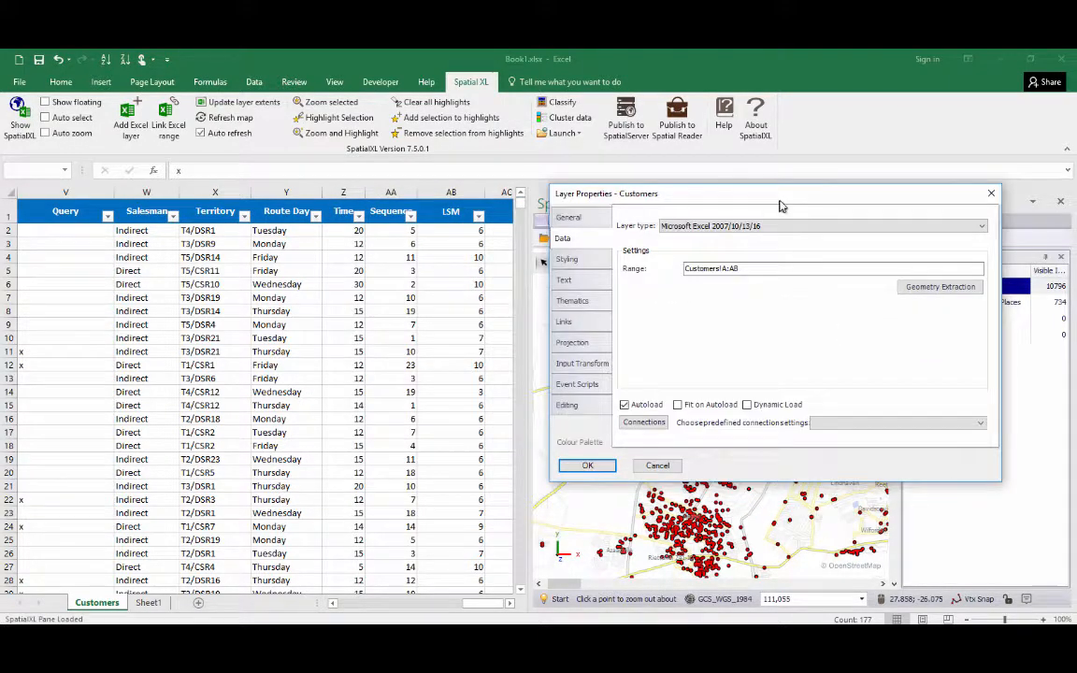
{"action": "key", "text": "Return"}
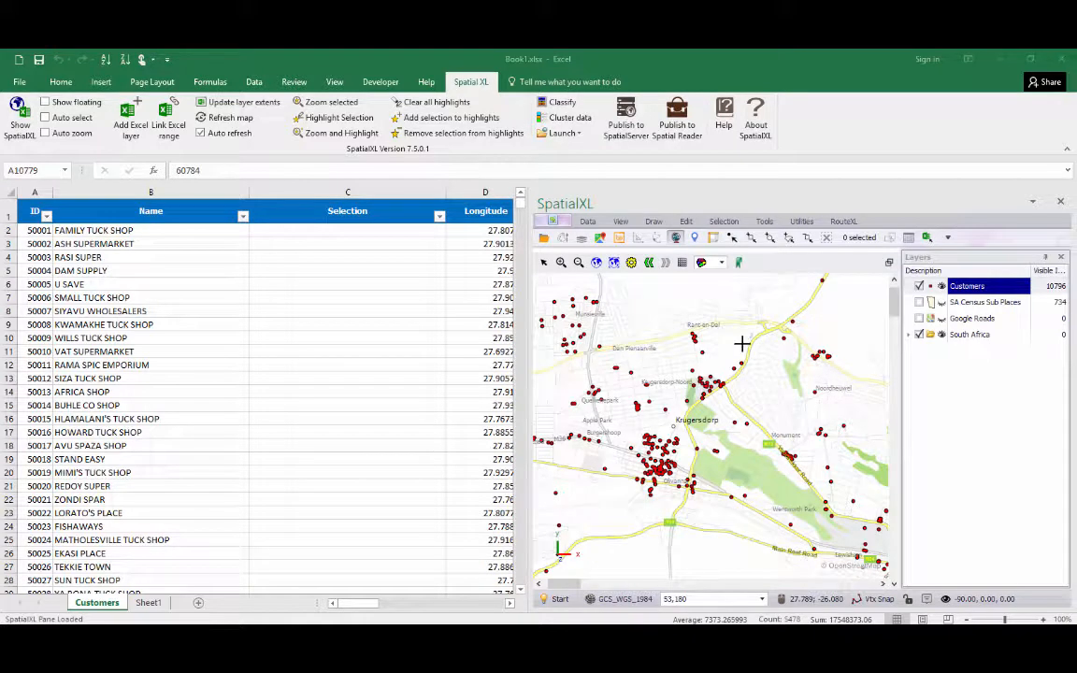
Select customers within a circle drawn around Krugersdorp and select them in Excel with background colouring.
{"action": "left_click", "coordinate": [768, 238]}
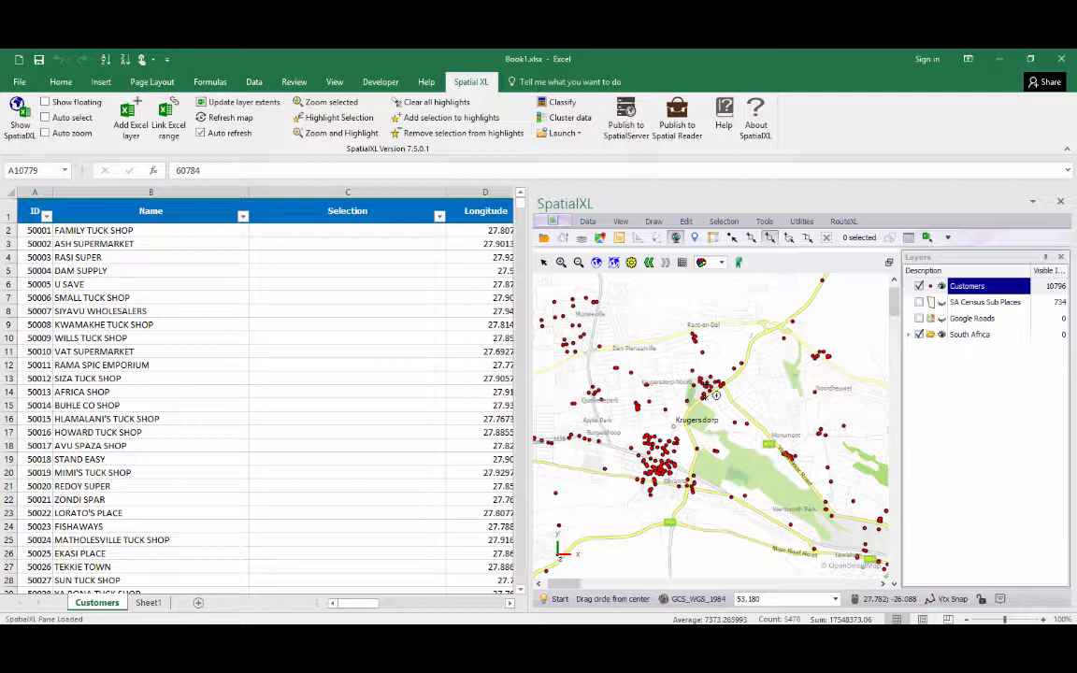
{"action": "left_click_drag", "start_coordinate": [707, 385], "coordinate": [671, 296]}
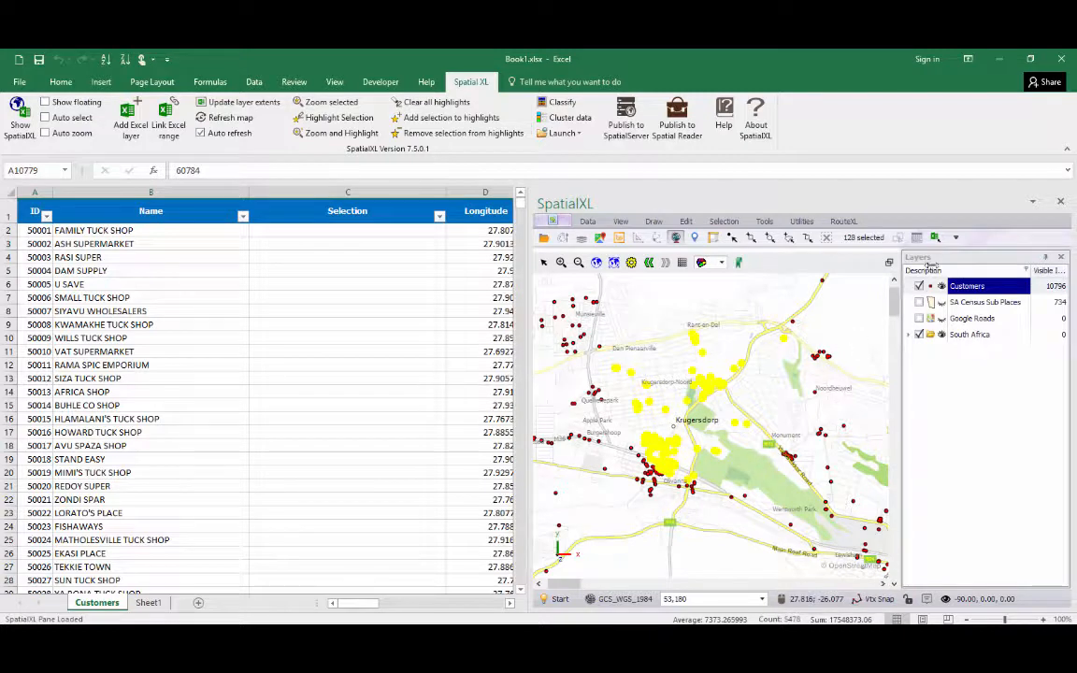
{"action": "left_click", "coordinate": [739, 263]}
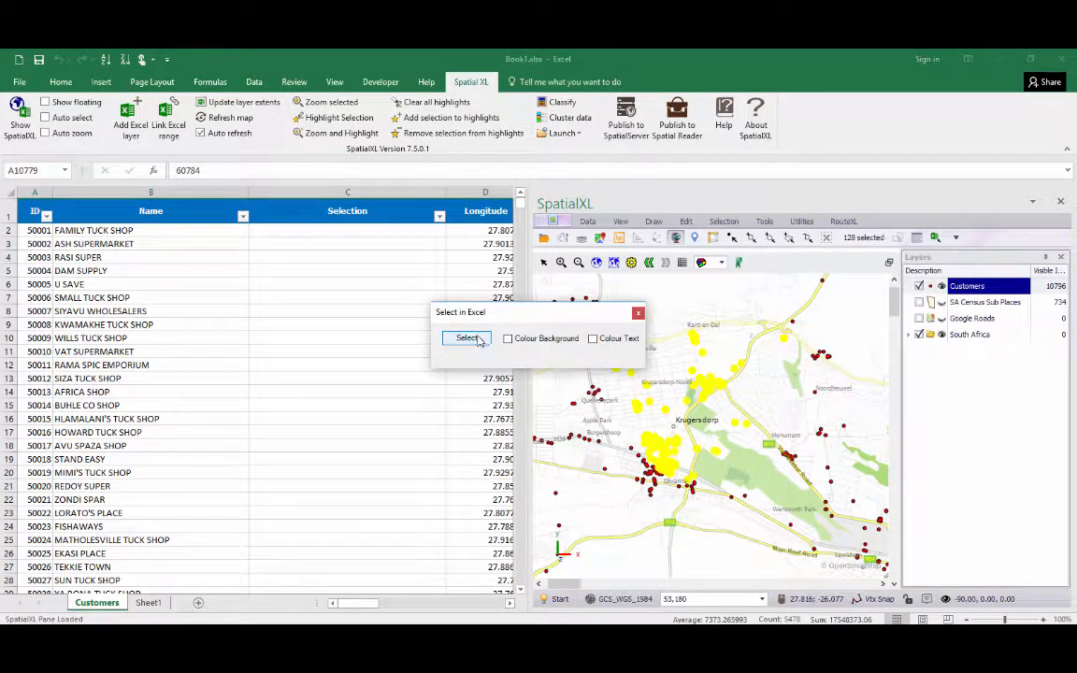
{"action": "left_click", "coordinate": [507, 339]}
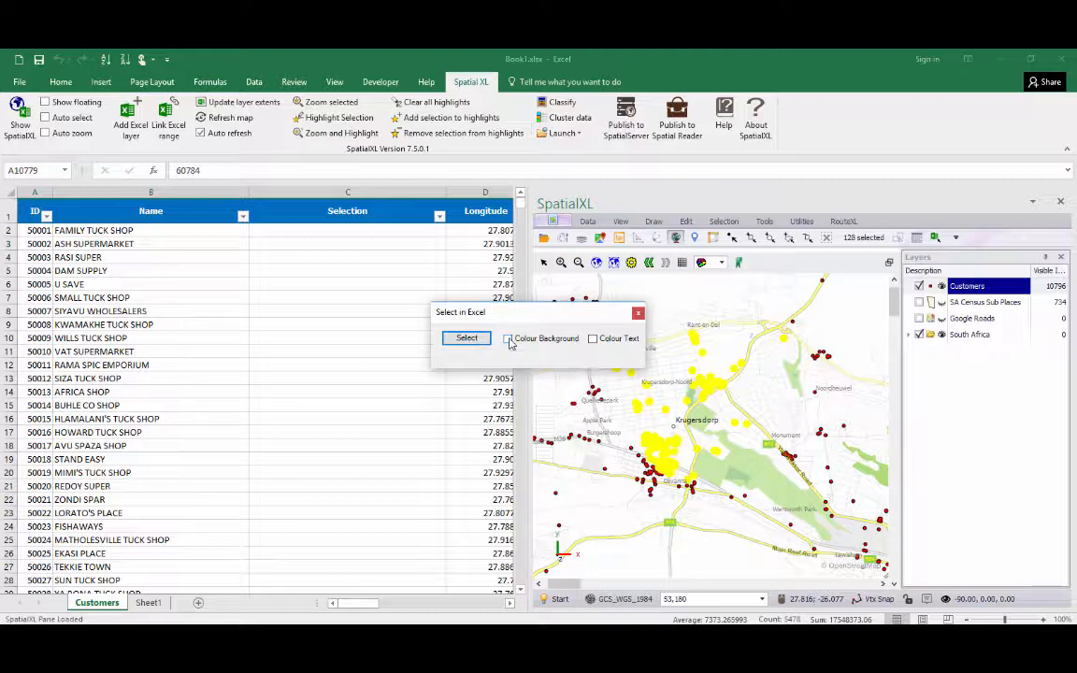
{"action": "left_click", "coordinate": [476, 336]}
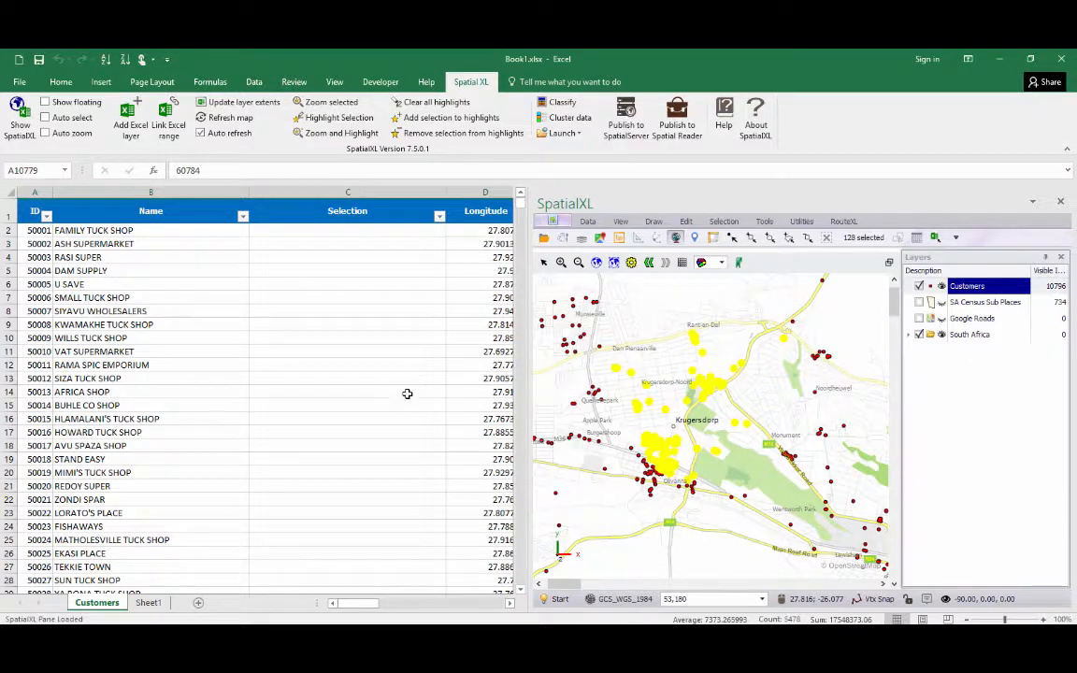
Clear the current map selection of customers.
{"action": "left_click_drag", "start_coordinate": [521, 573], "coordinate": [486, 187]}
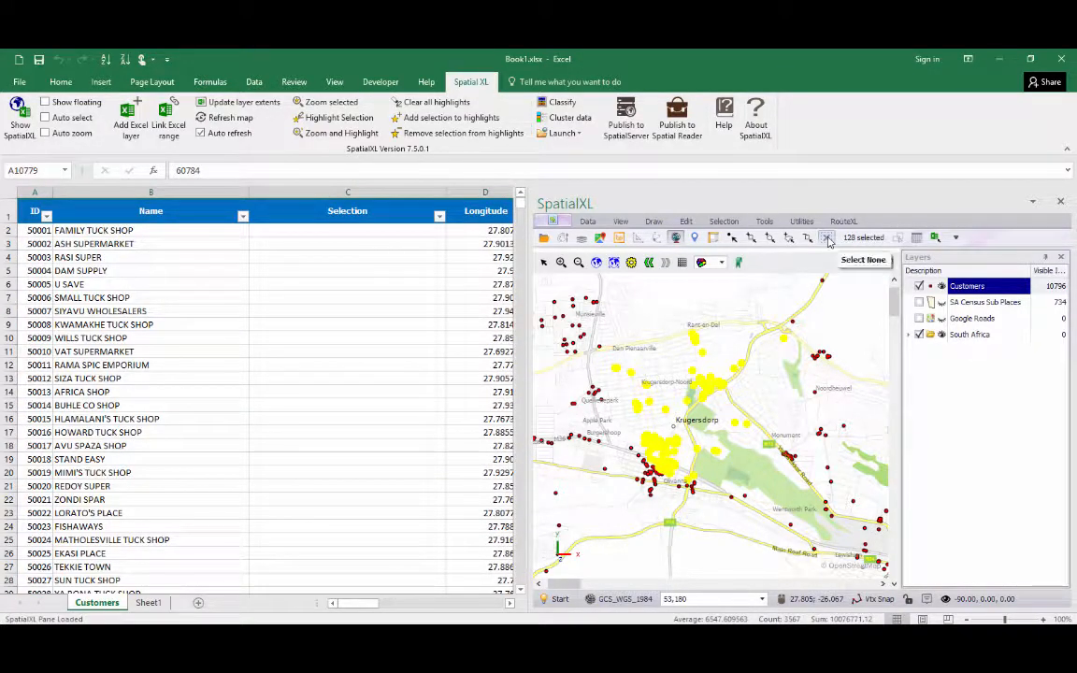
{"action": "left_click", "coordinate": [828, 239]}
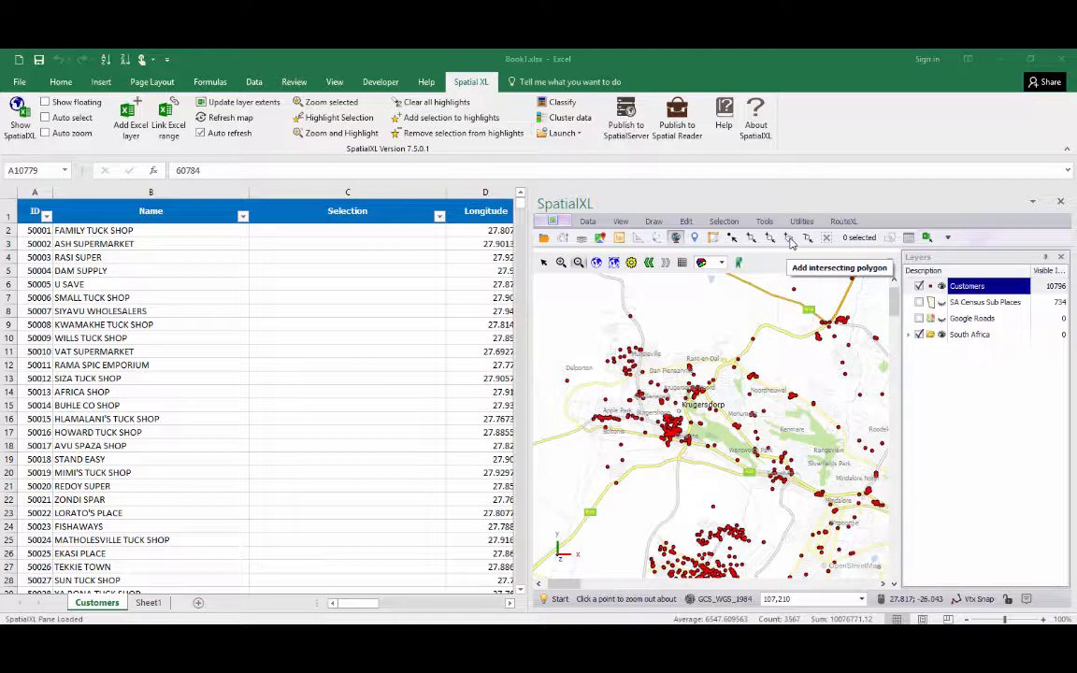
Float the SpatialXL map in its own window, zoomed in on Krugersdorp.
{"action": "left_click", "coordinate": [44, 103]}
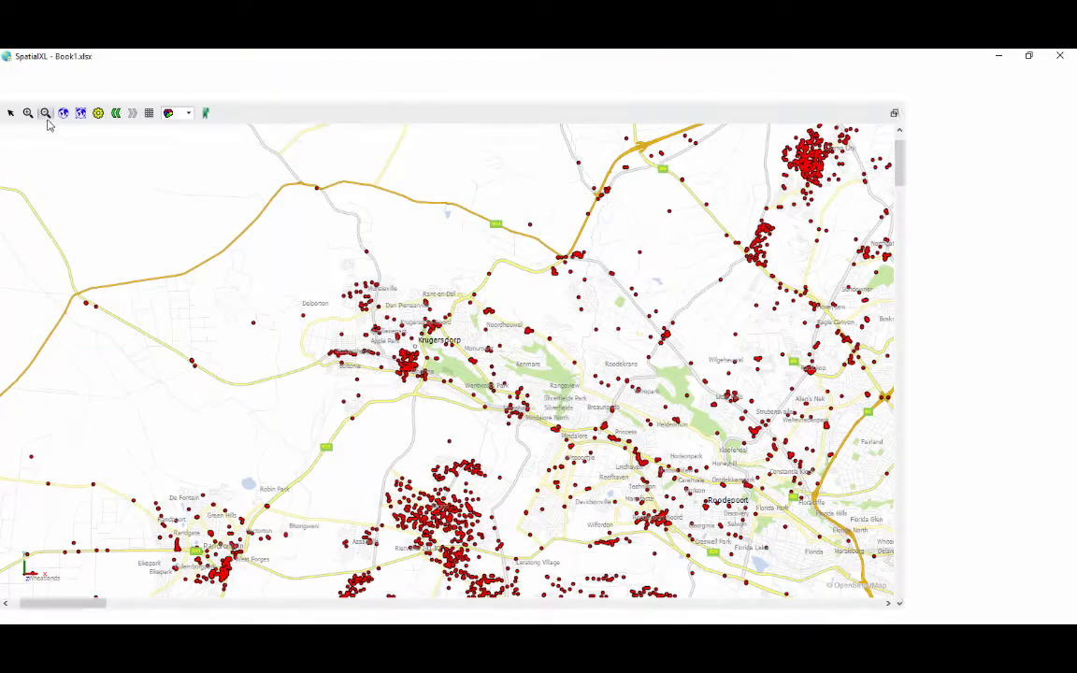
{"action": "left_click", "coordinate": [28, 114]}
{"action": "left_click_drag", "start_coordinate": [295, 280], "coordinate": [576, 434]}
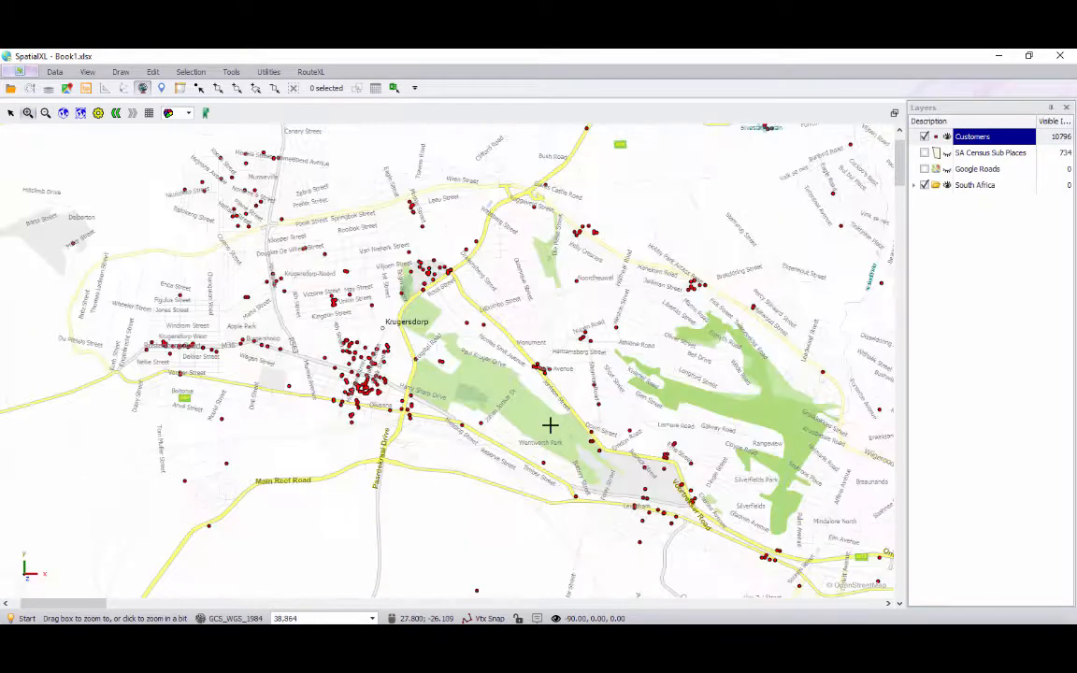
Start an intersecting polygon selection, placing vertices around western and southern Krugersdorp.
{"action": "left_click", "coordinate": [256, 90]}
{"action": "left_click", "coordinate": [211, 138]}
{"action": "left_click", "coordinate": [106, 204]}
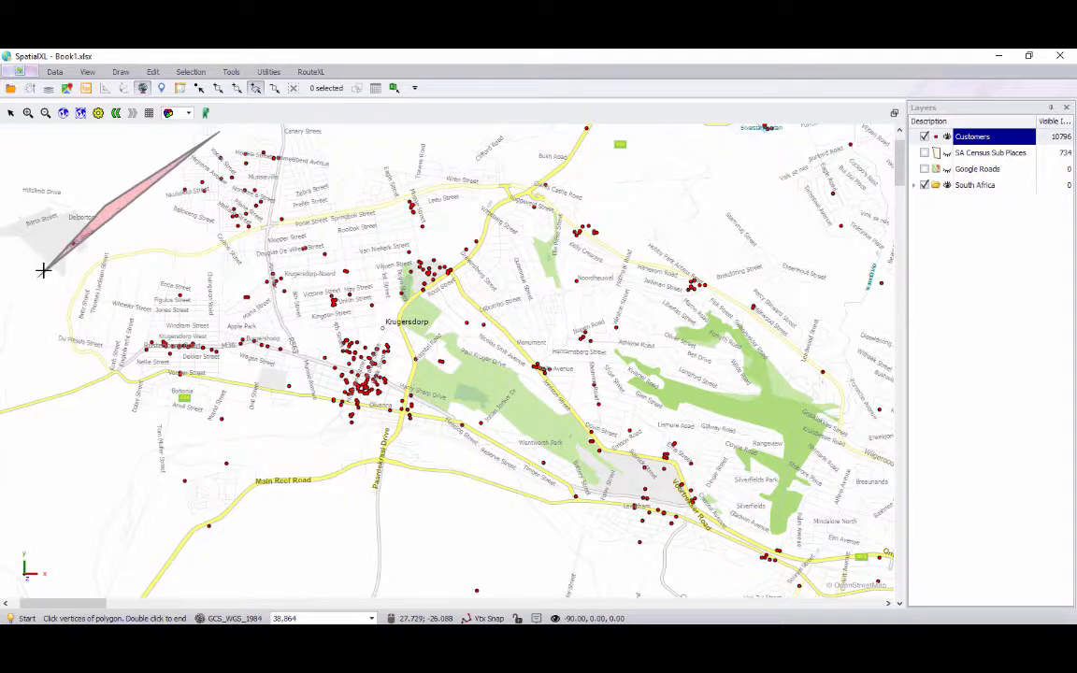
{"action": "left_click", "coordinate": [43, 270]}
{"action": "left_click", "coordinate": [100, 350]}
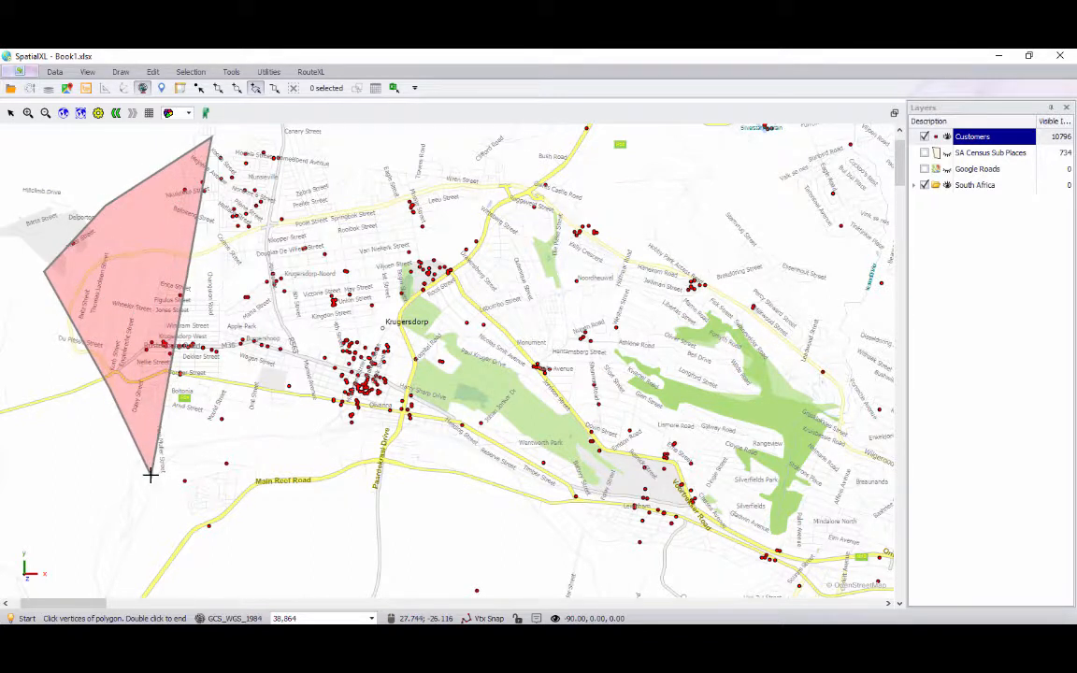
{"action": "left_click", "coordinate": [149, 474]}
{"action": "left_click", "coordinate": [252, 488]}
{"action": "left_click", "coordinate": [382, 463]}
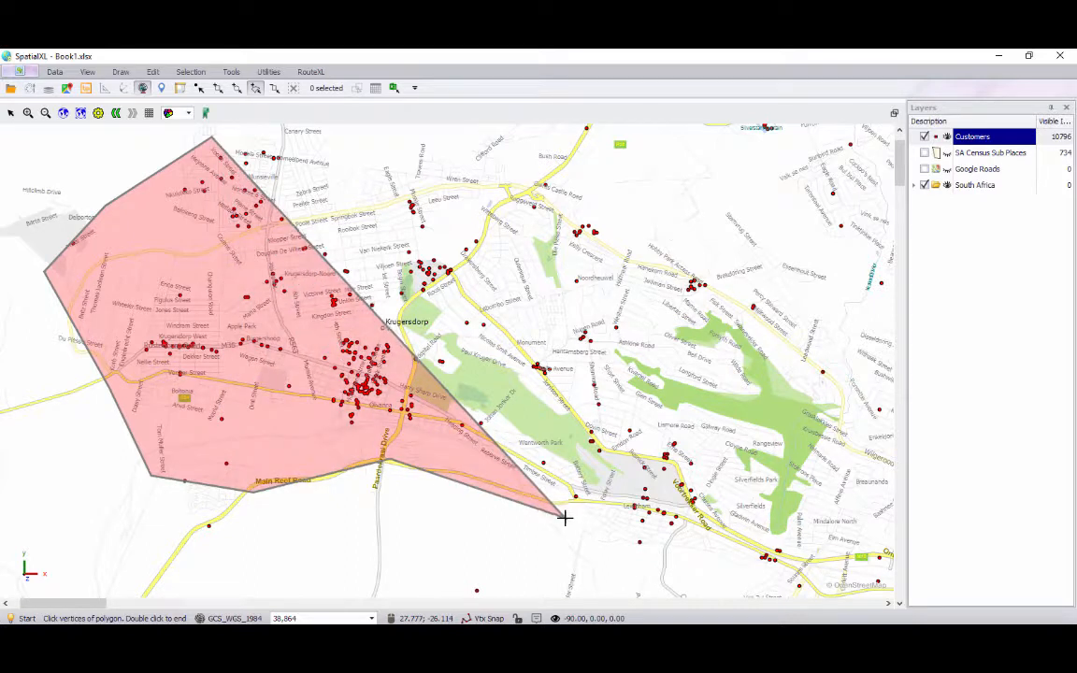
{"action": "left_click", "coordinate": [691, 560]}
{"action": "left_click", "coordinate": [795, 564]}
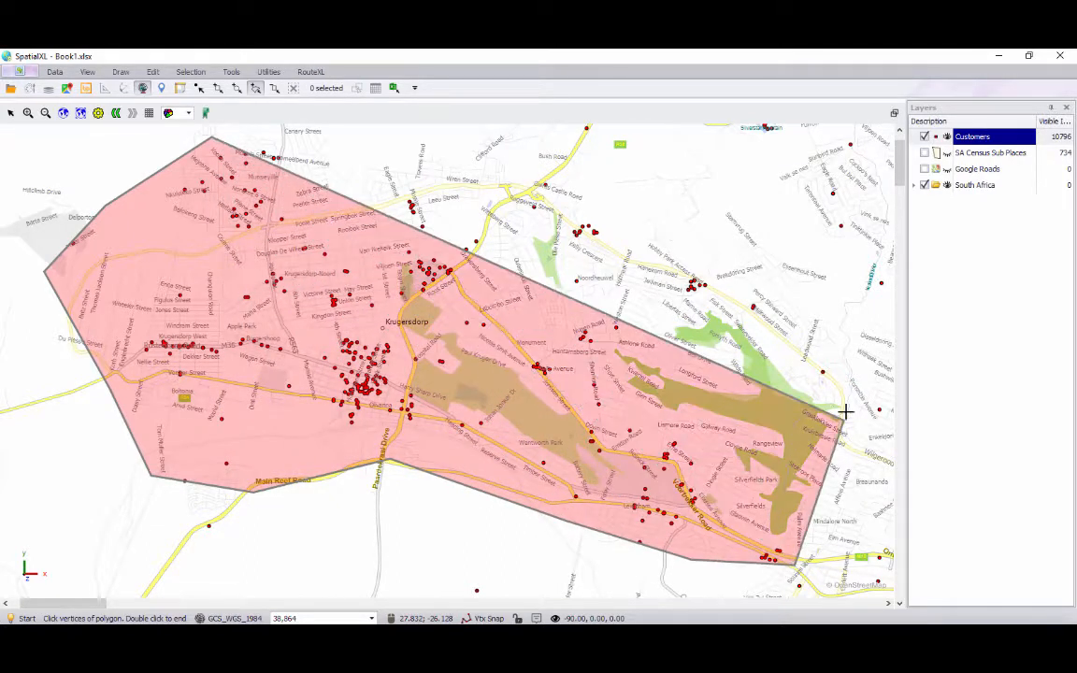
{"action": "left_click", "coordinate": [842, 410]}
{"action": "left_click", "coordinate": [794, 304]}
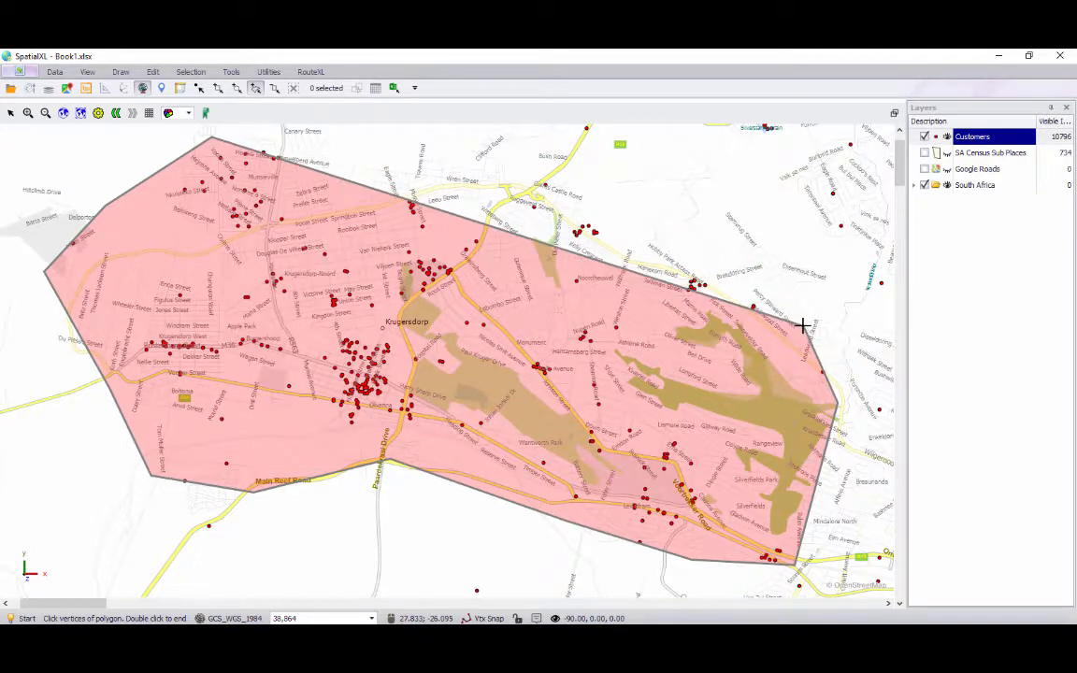
{"action": "key", "text": "BackSpace"}
{"action": "key", "text": "BackSpace"}
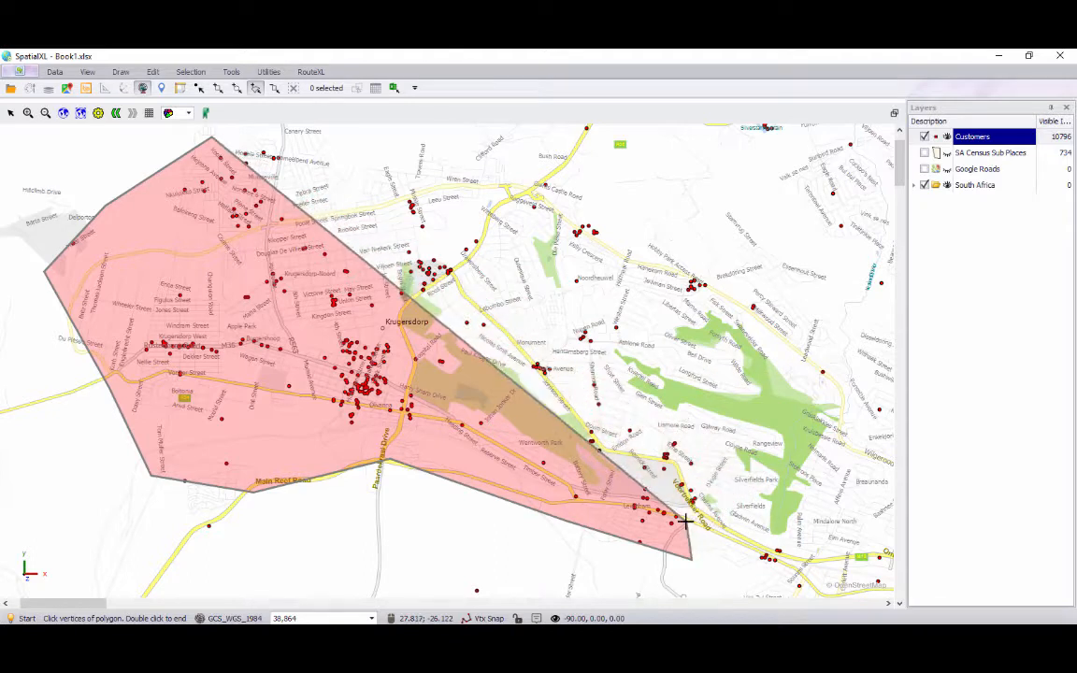
{"action": "key", "text": "BackSpace"}
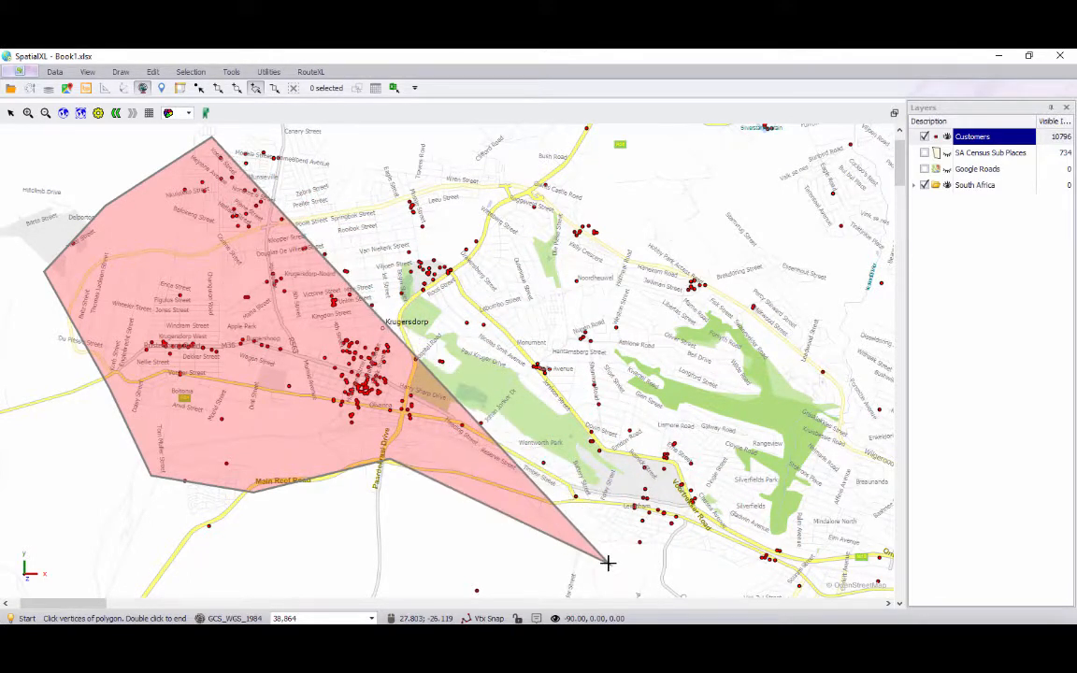
Continue the polygon eastward and northward around Krugersdorp and finish it to select the enclosed customers.
{"action": "left_click", "coordinate": [607, 562]}
{"action": "left_click", "coordinate": [788, 572]}
{"action": "left_click", "coordinate": [823, 483]}
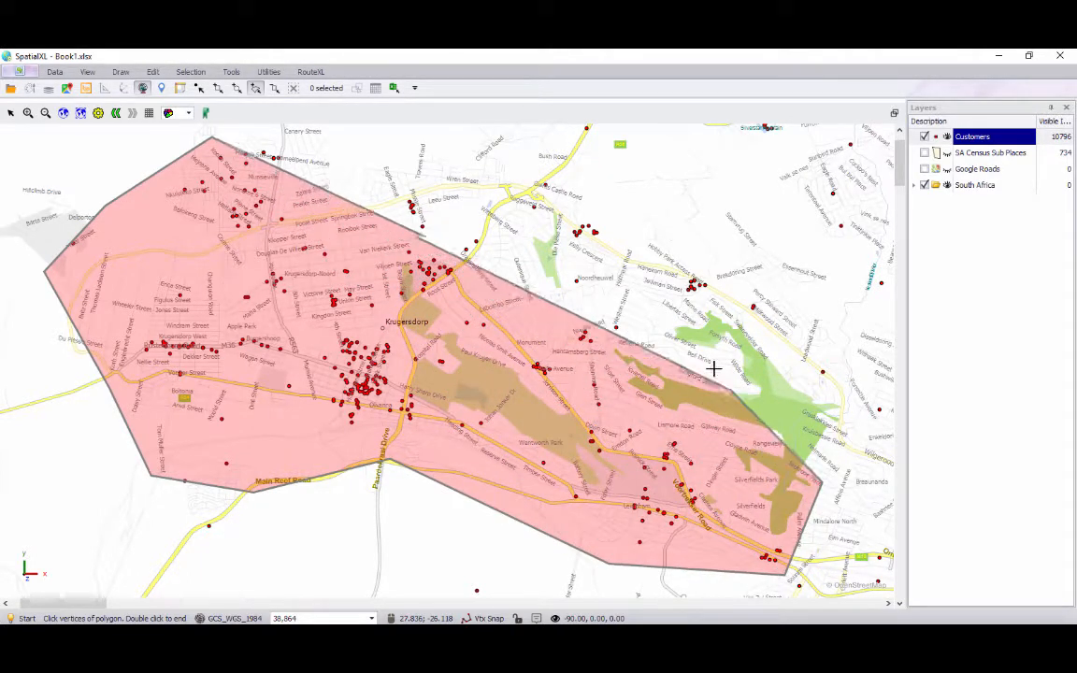
{"action": "left_click", "coordinate": [631, 224]}
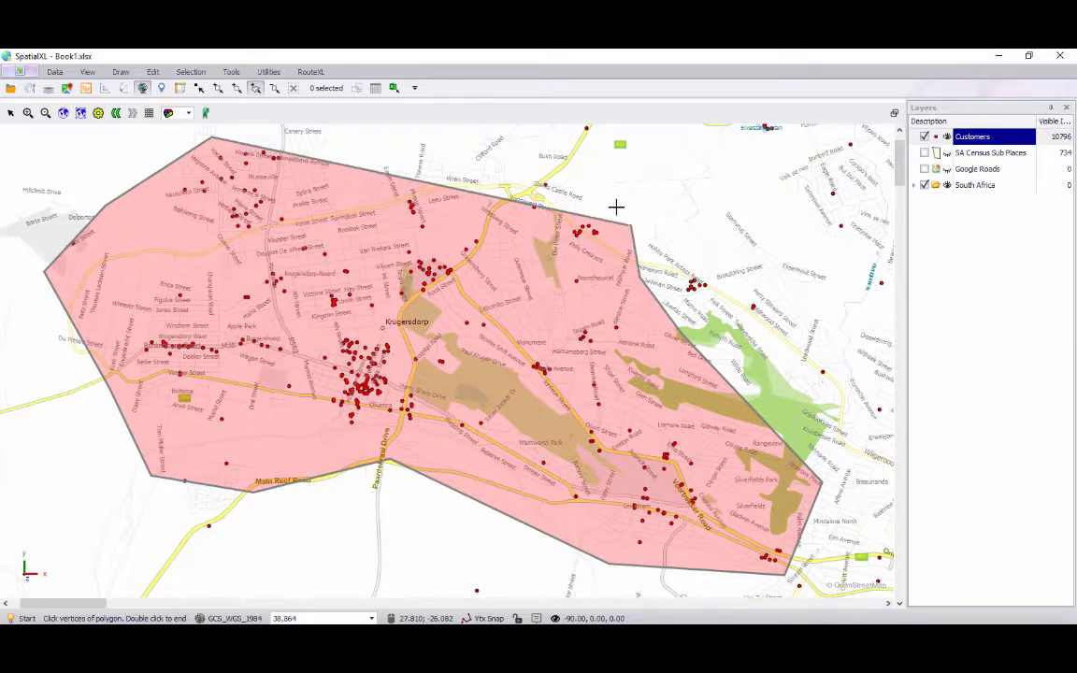
{"action": "left_click", "coordinate": [566, 155]}
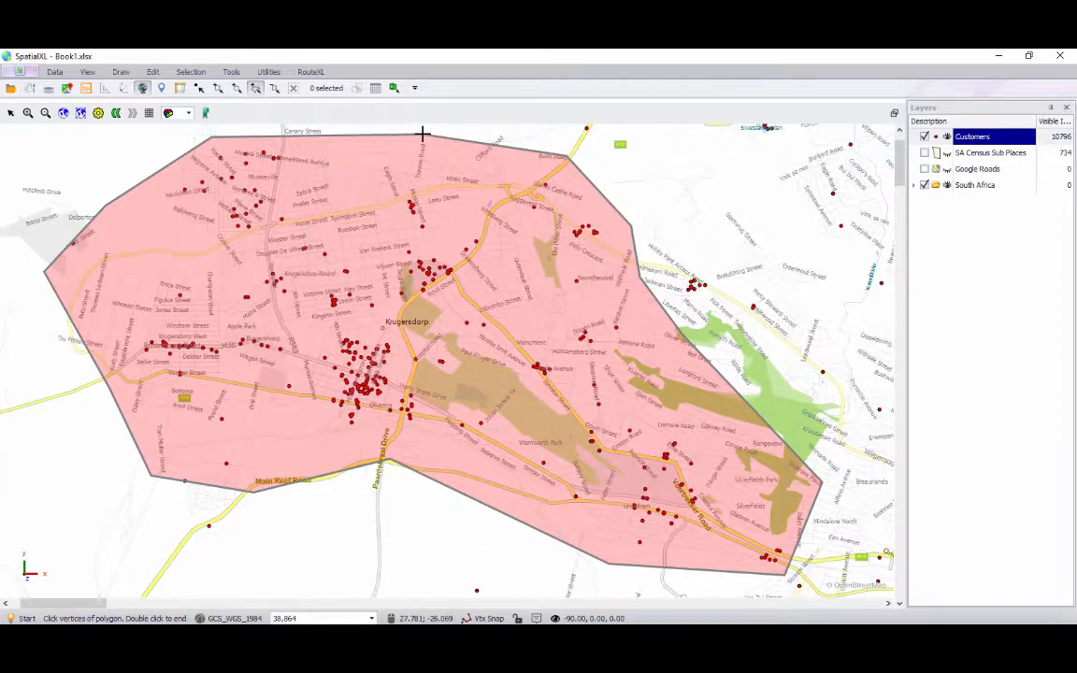
{"action": "double_click", "coordinate": [421, 134]}
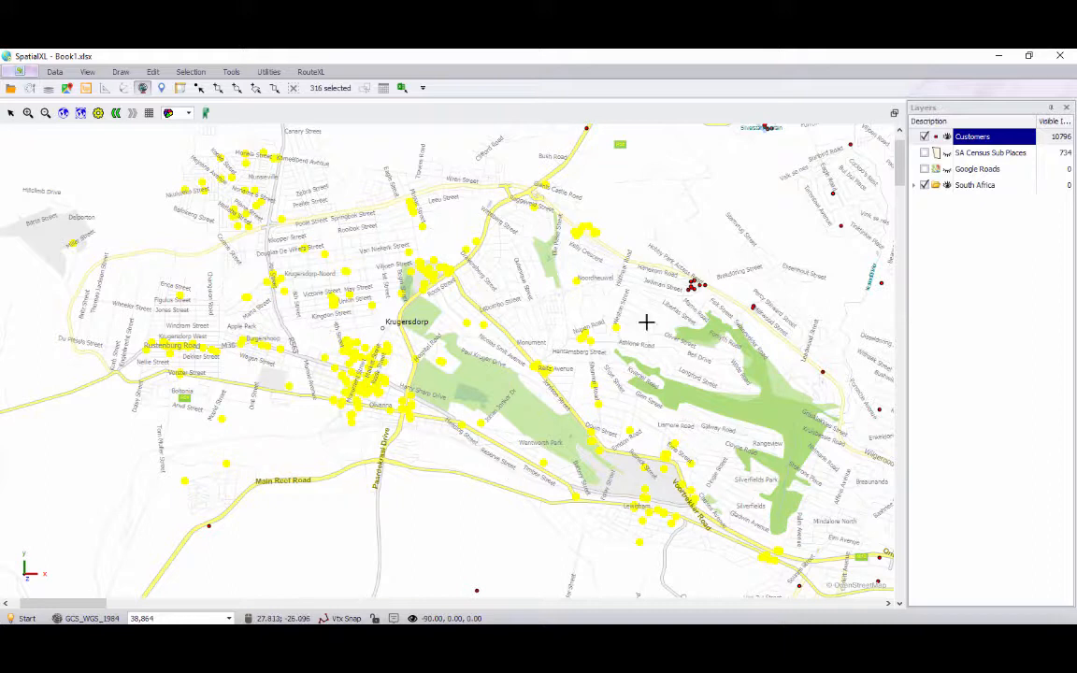
Remove customers inside a box north-east of Krugersdorp from the selection.
{"action": "left_click", "coordinate": [274, 89]}
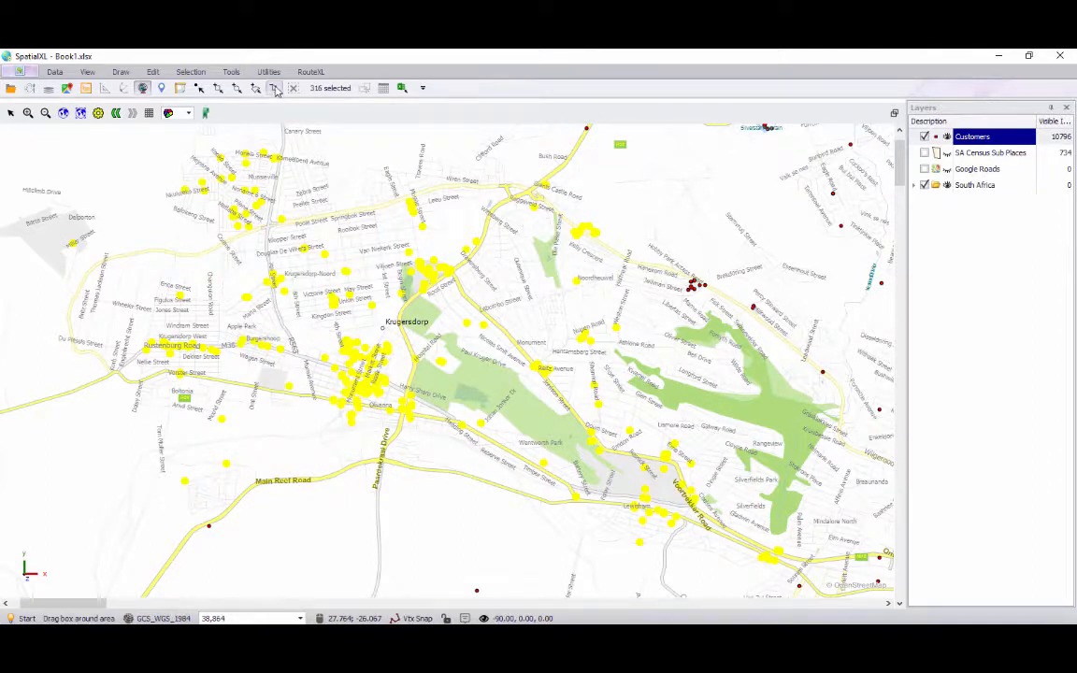
{"action": "left_click_drag", "start_coordinate": [512, 165], "coordinate": [653, 328]}
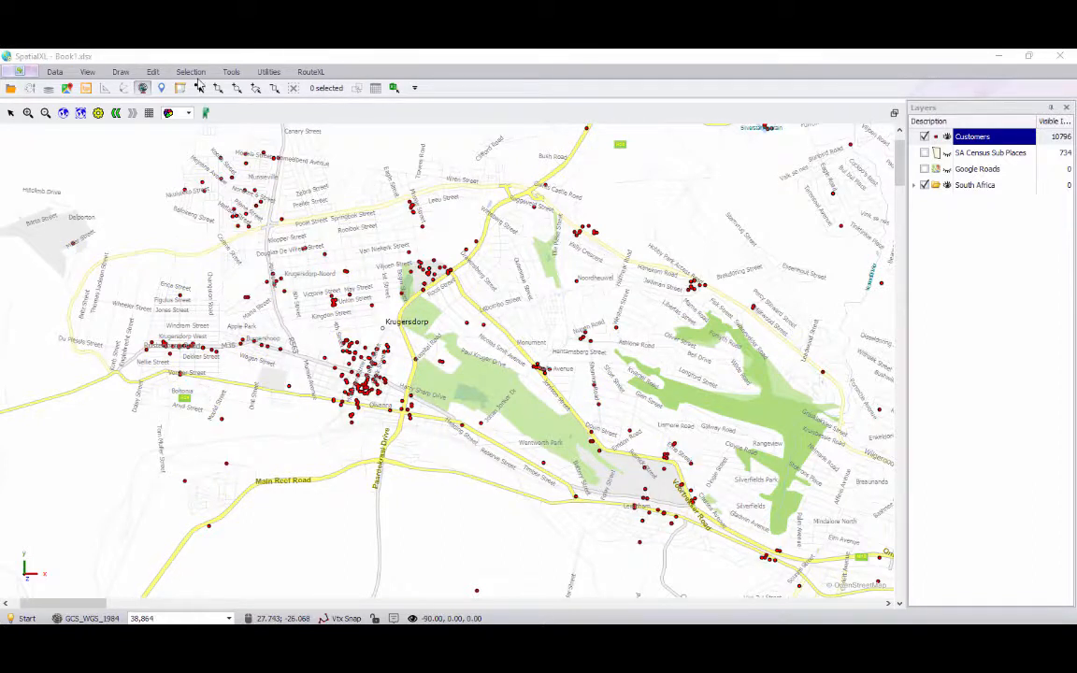
{"action": "left_click", "coordinate": [191, 72]}
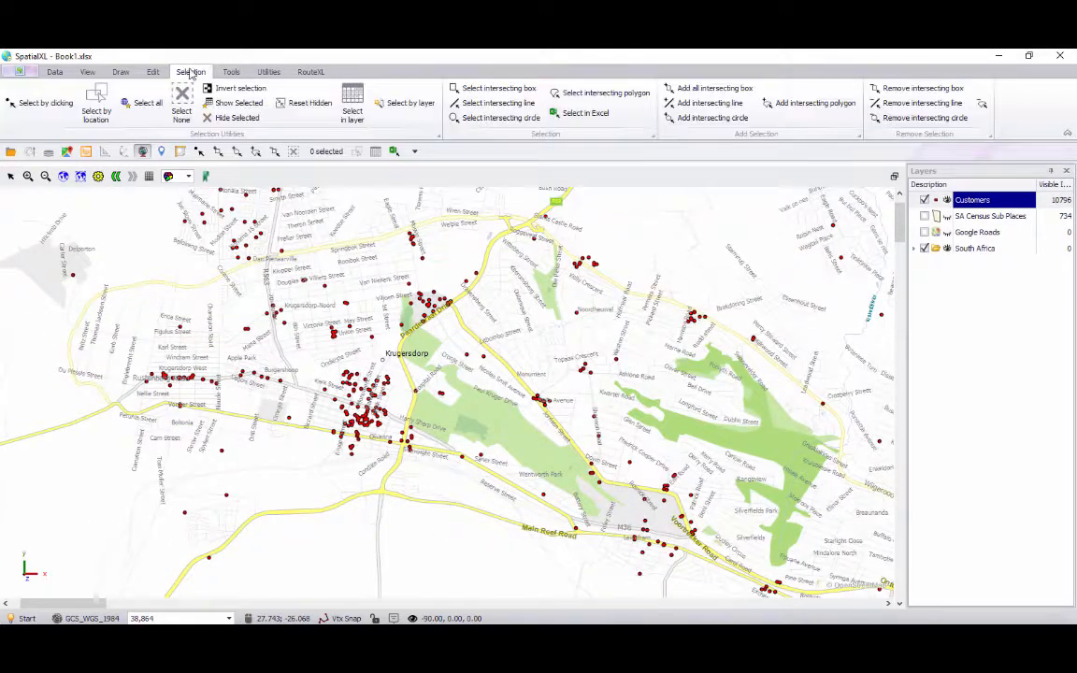
{"action": "left_click", "coordinate": [463, 86]}
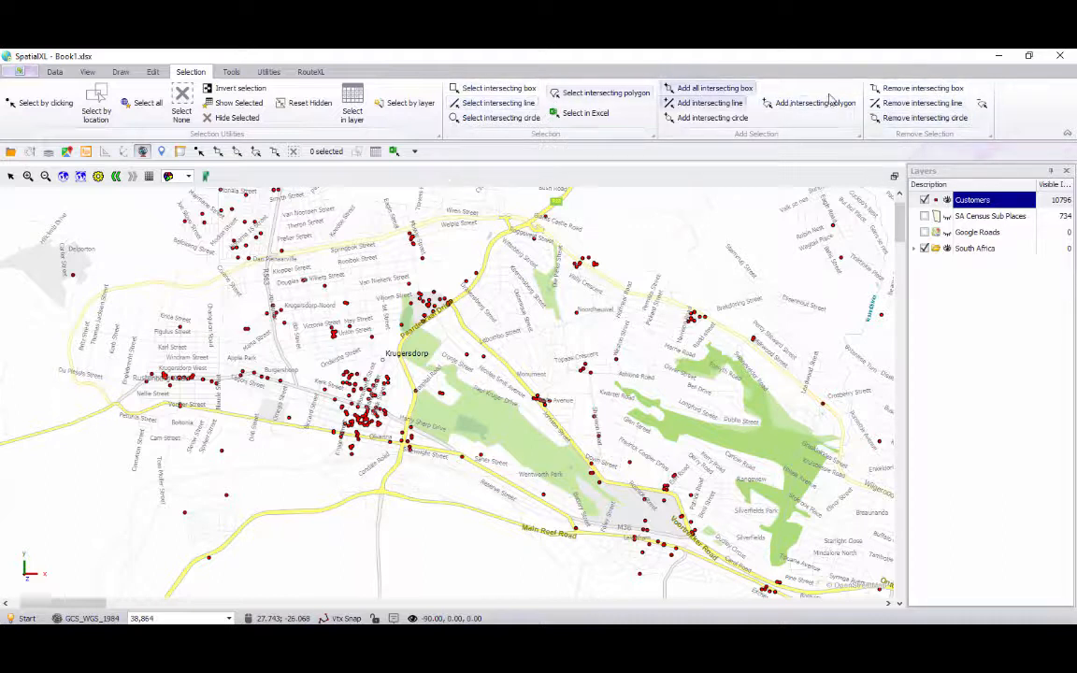
{"action": "right_click", "coordinate": [478, 102]}
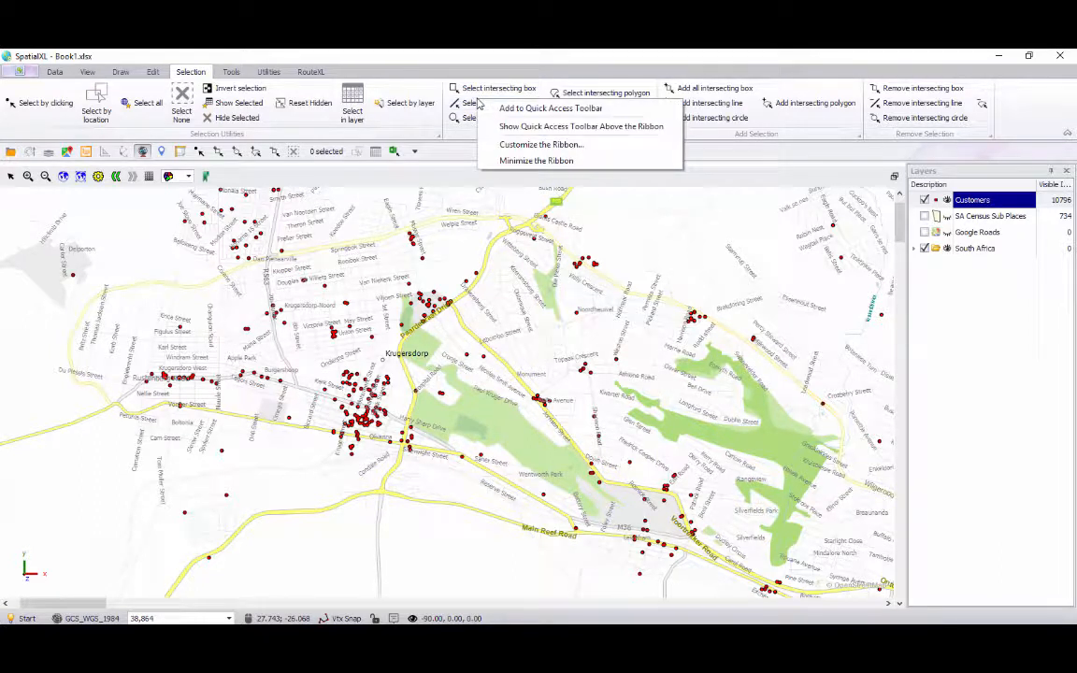
{"action": "left_click", "coordinate": [537, 109]}
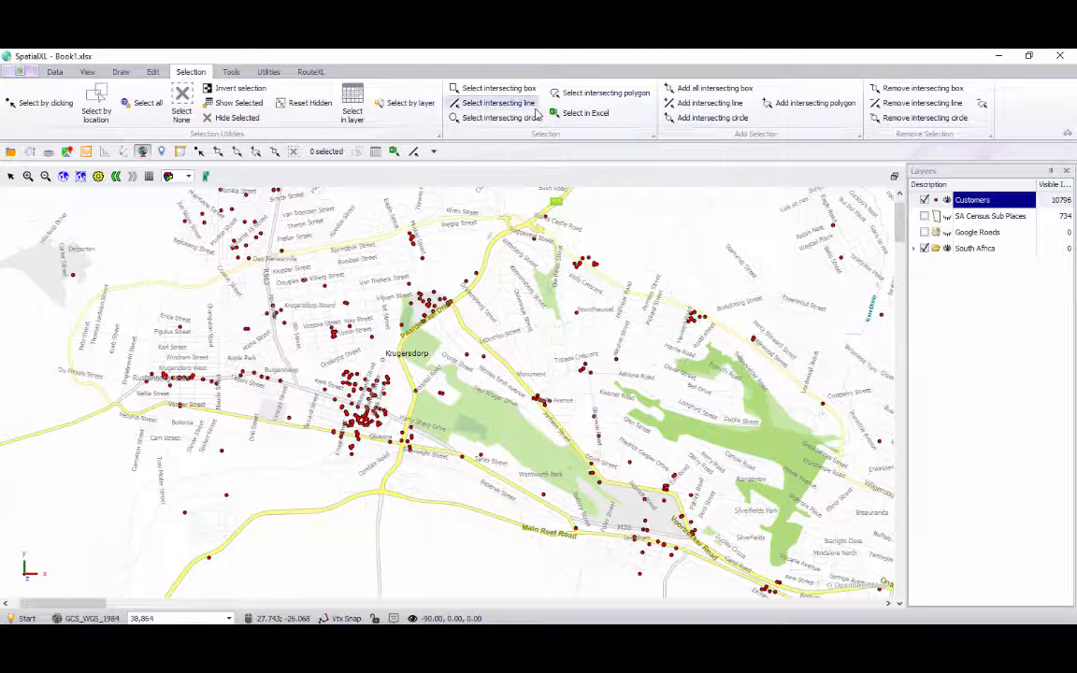
{"action": "right_click", "coordinate": [412, 152]}
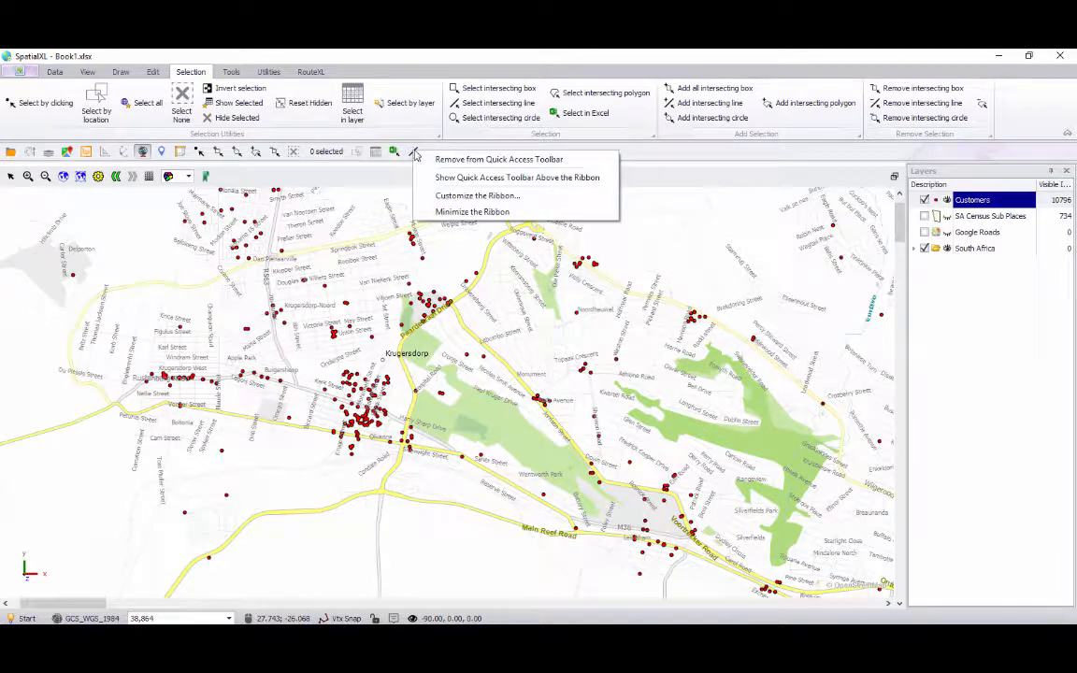
{"action": "left_click", "coordinate": [499, 161]}
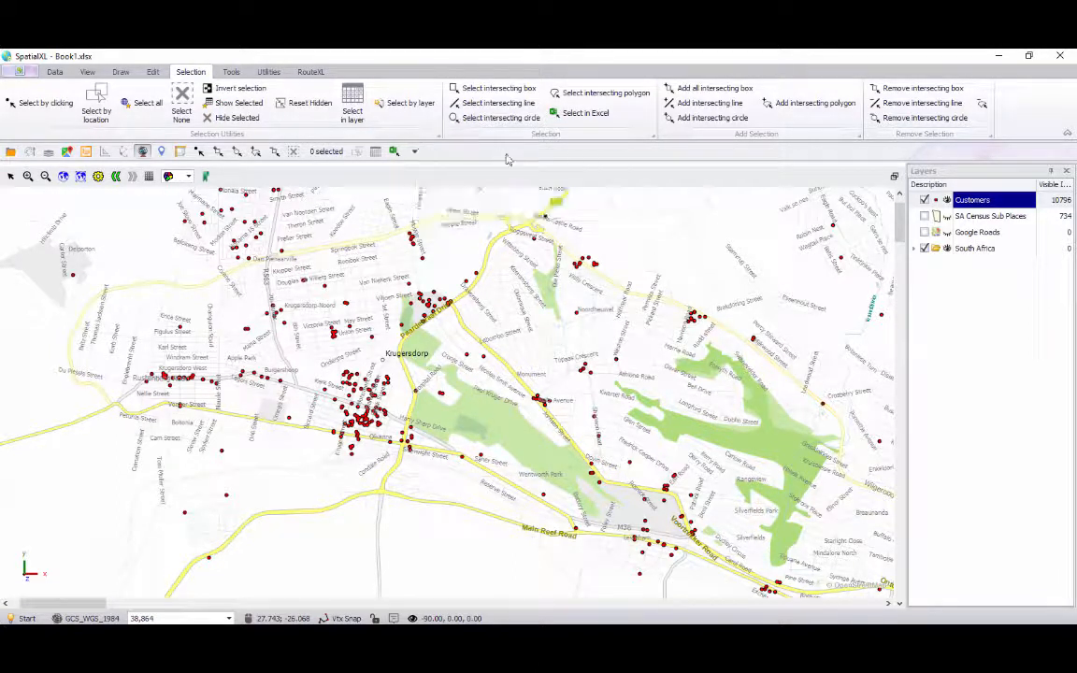